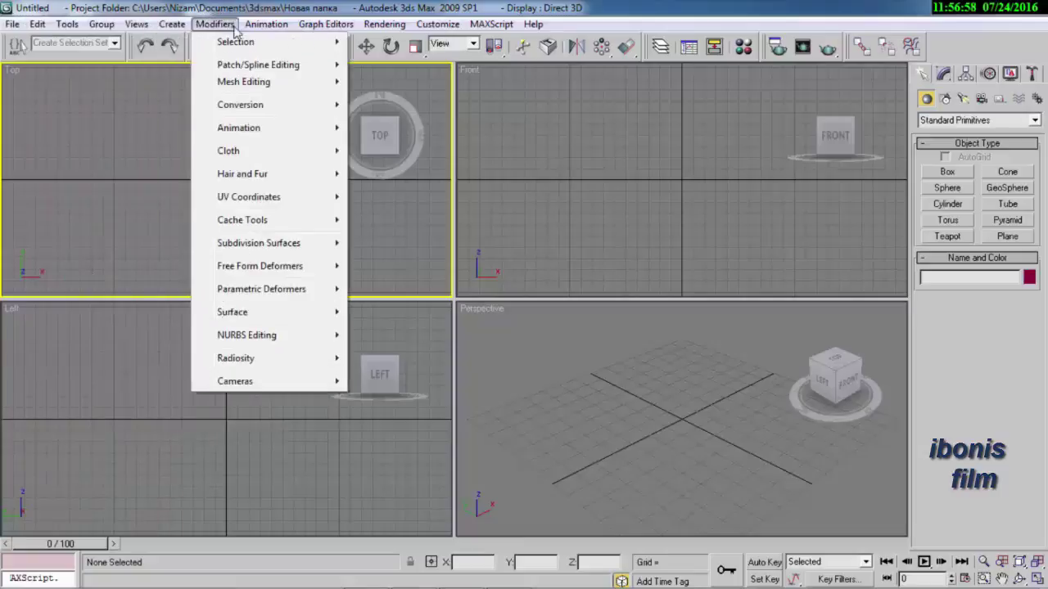
# Look over the application's menu commands and the Move, Rotate and Mirror tools
pyautogui.moveTo(394, 27)
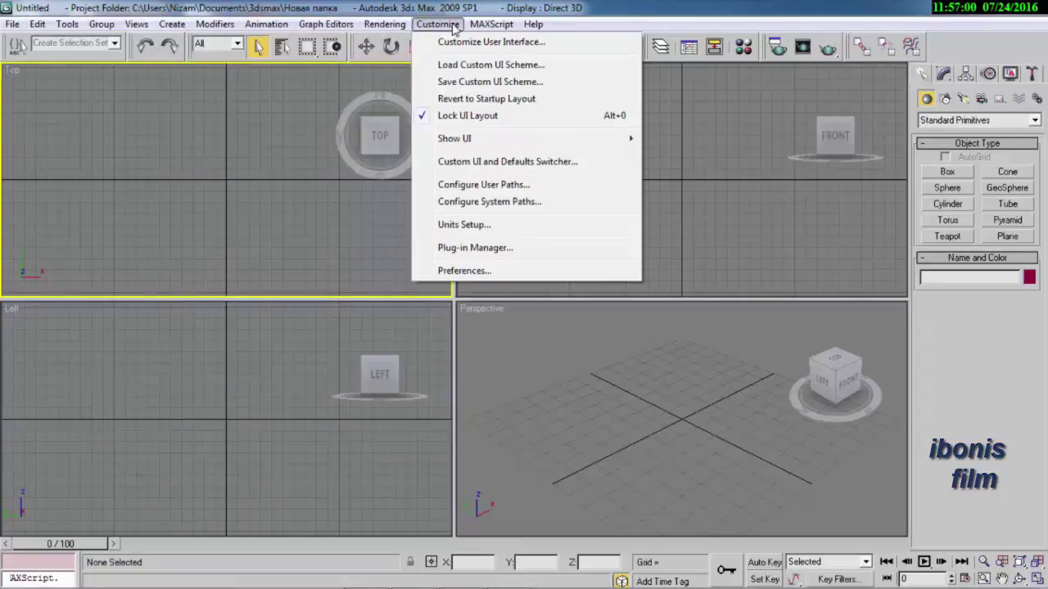
pyautogui.moveTo(533, 29)
pyautogui.click(493, 137)
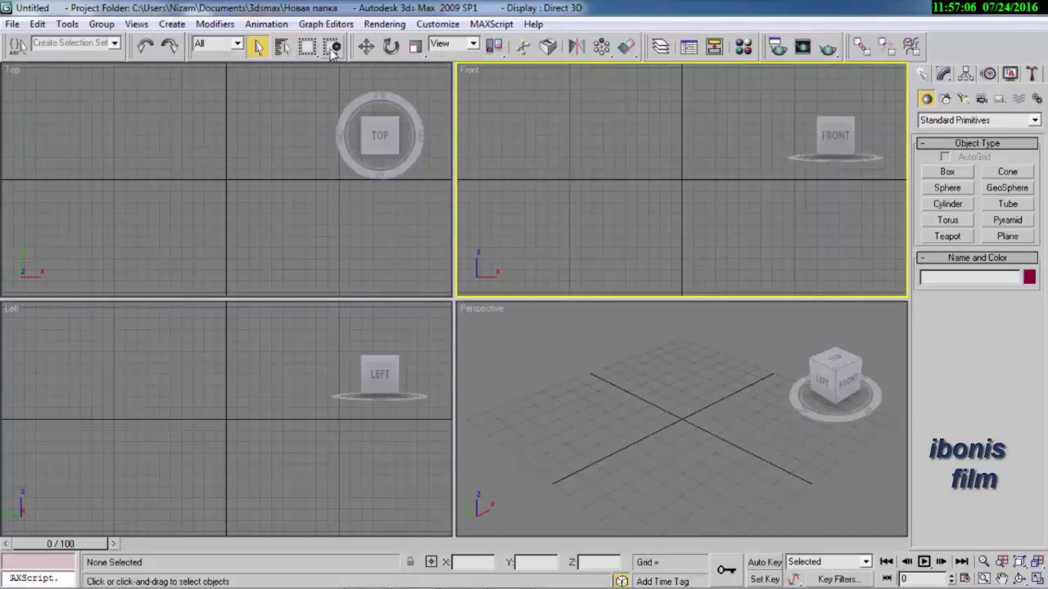
pyautogui.click(366, 46)
pyautogui.click(392, 47)
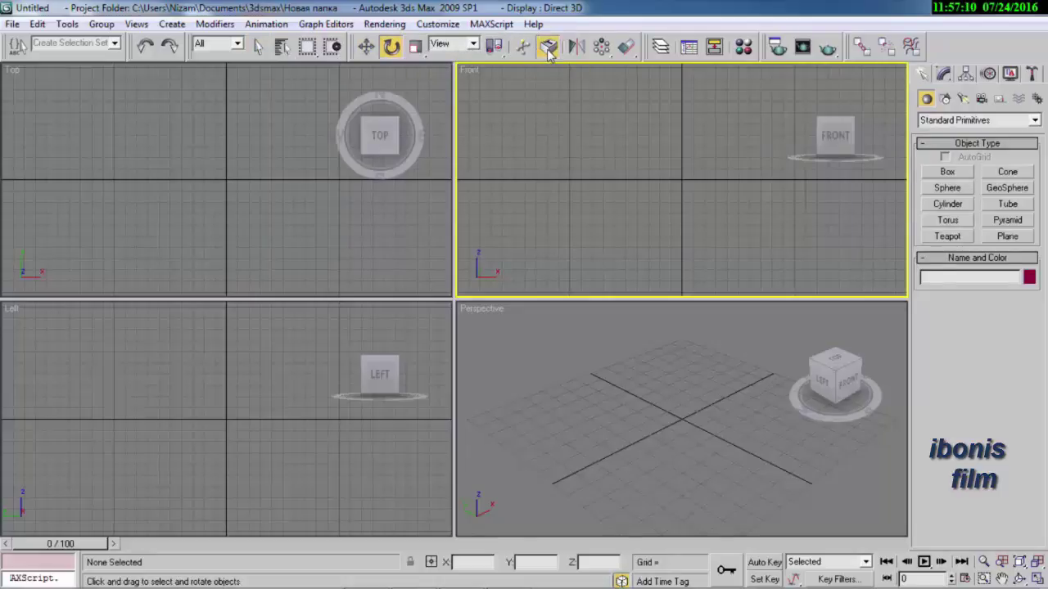
pyautogui.click(577, 47)
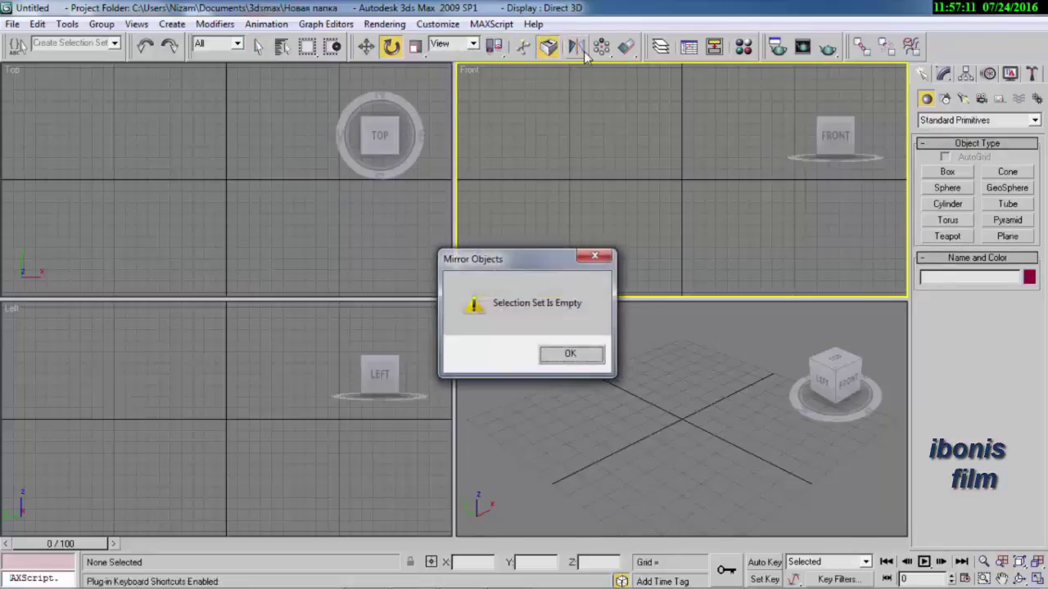
pyautogui.click(604, 257)
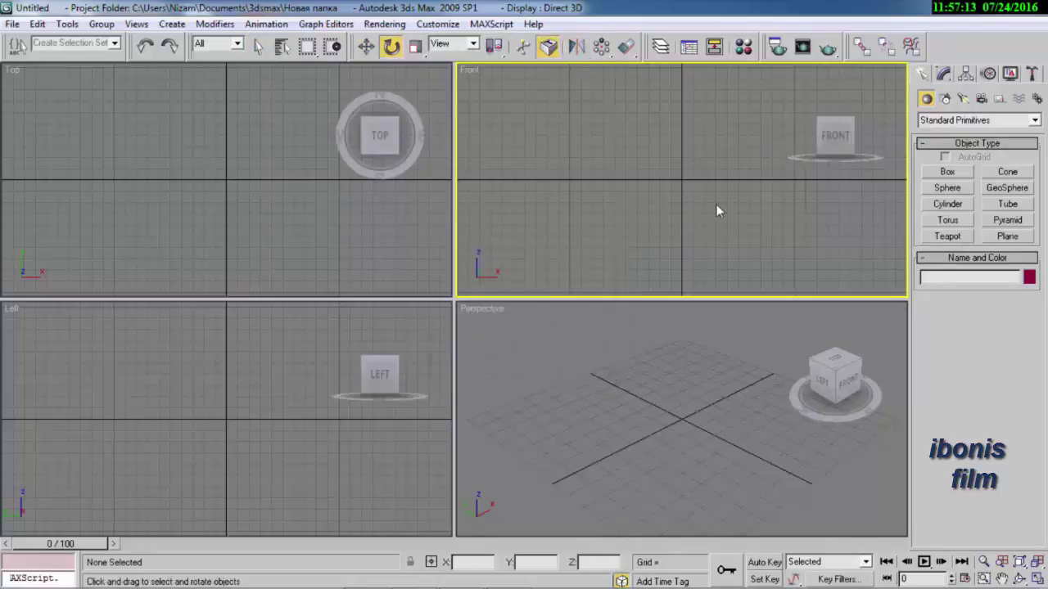
# Look through the Modify, Hierarchy, Motion and Display settings and the creation categories for shapes, lights, cameras and helpers
pyautogui.click(943, 74)
pyautogui.click(965, 74)
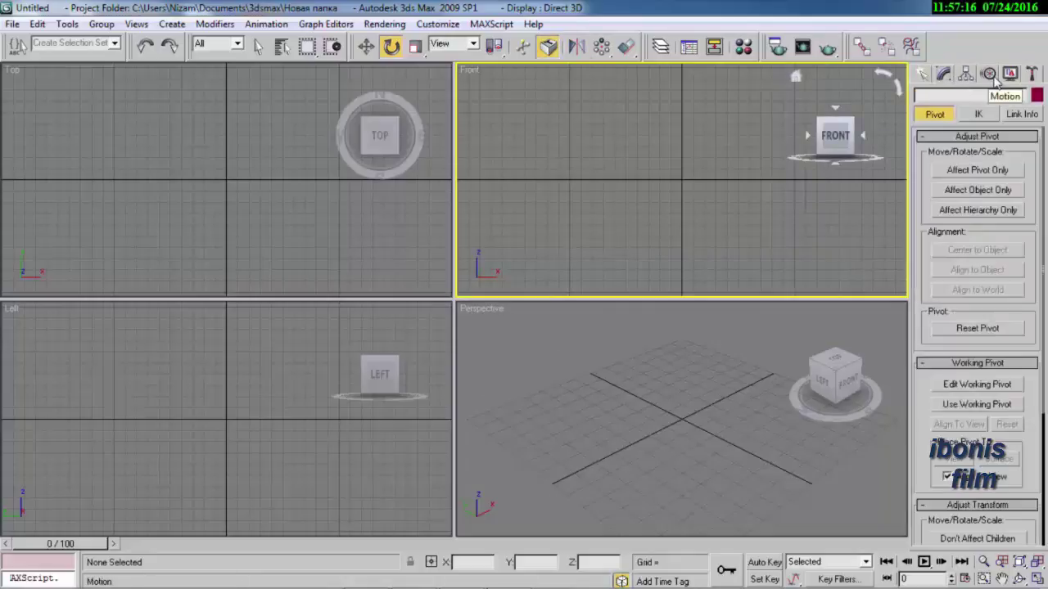
pyautogui.click(988, 75)
pyautogui.click(1010, 74)
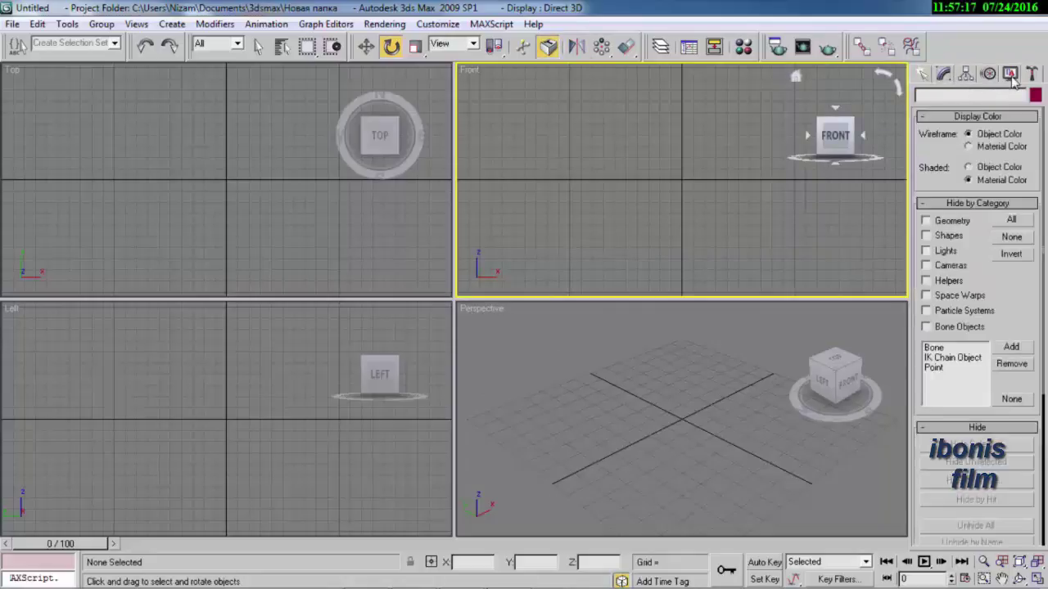
pyautogui.click(923, 74)
pyautogui.click(945, 98)
pyautogui.click(963, 98)
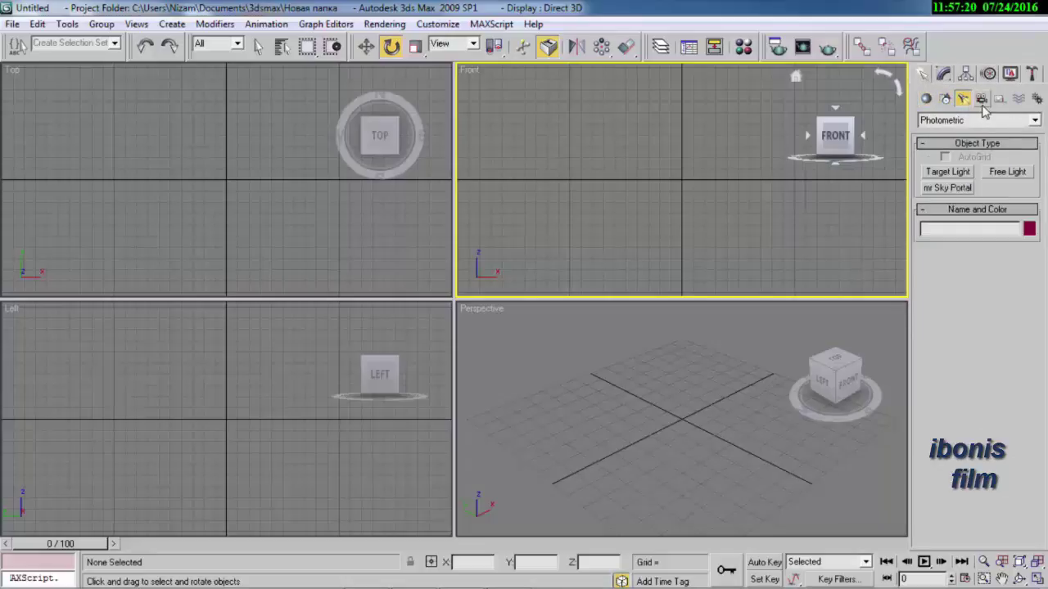
pyautogui.click(981, 99)
pyautogui.click(999, 99)
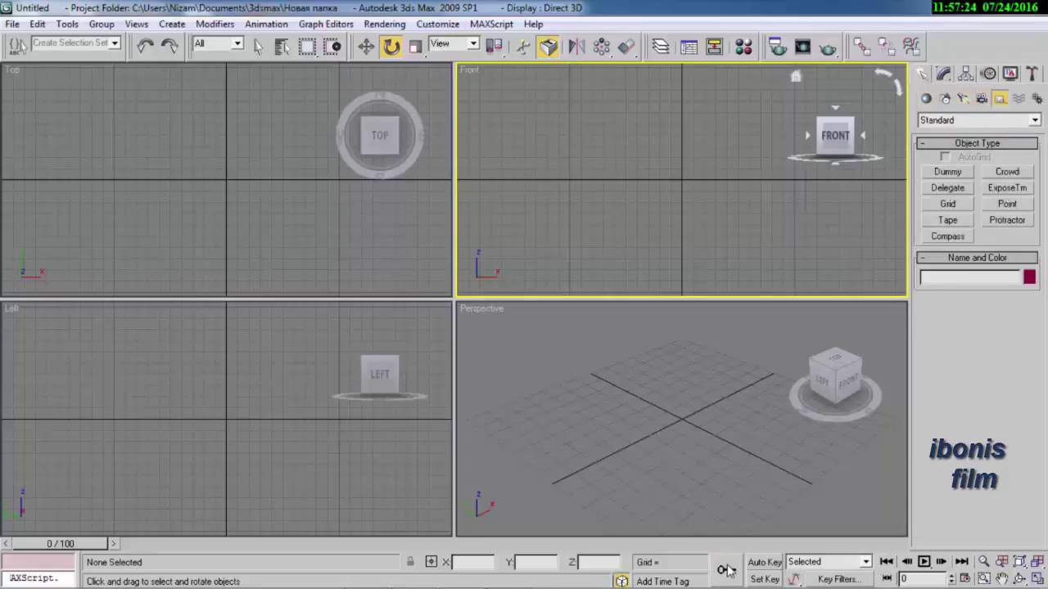
# Try the Auto Key and Set Key modes, scrub the first frames of the timeline and view the time tag options
pyautogui.click(762, 563)
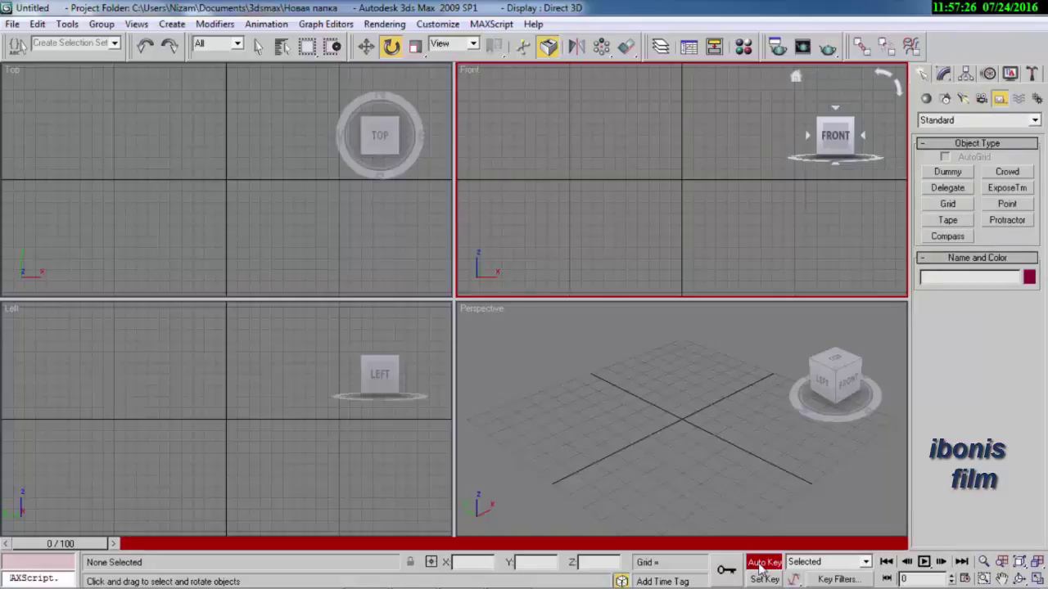
pyautogui.click(762, 563)
pyautogui.click(763, 579)
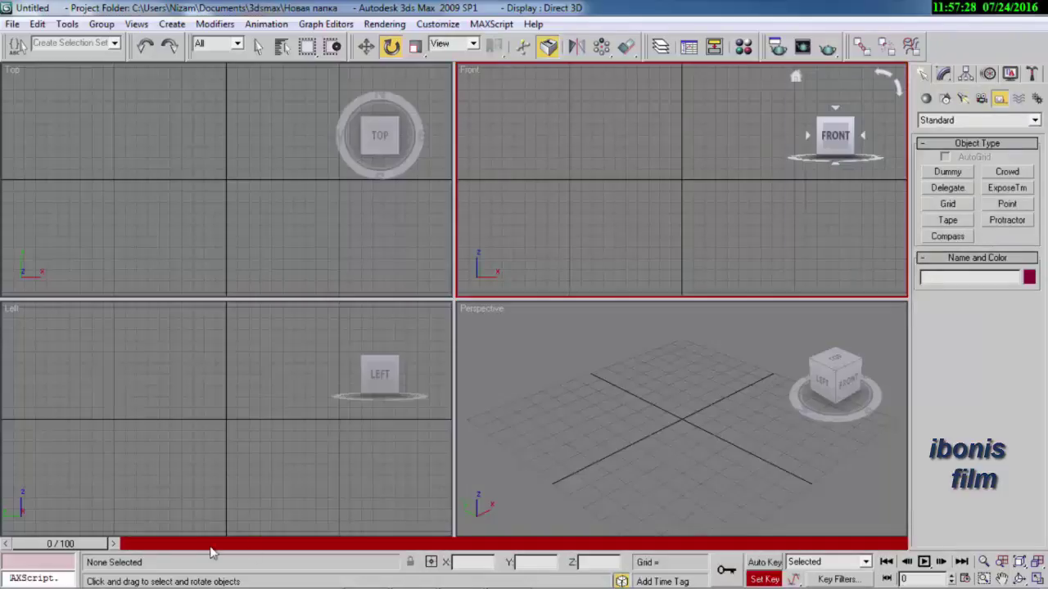
pyautogui.moveTo(80, 550)
pyautogui.mouseDown()
pyautogui.moveTo(749, 548)
pyautogui.moveTo(78, 549)
pyautogui.mouseUp()
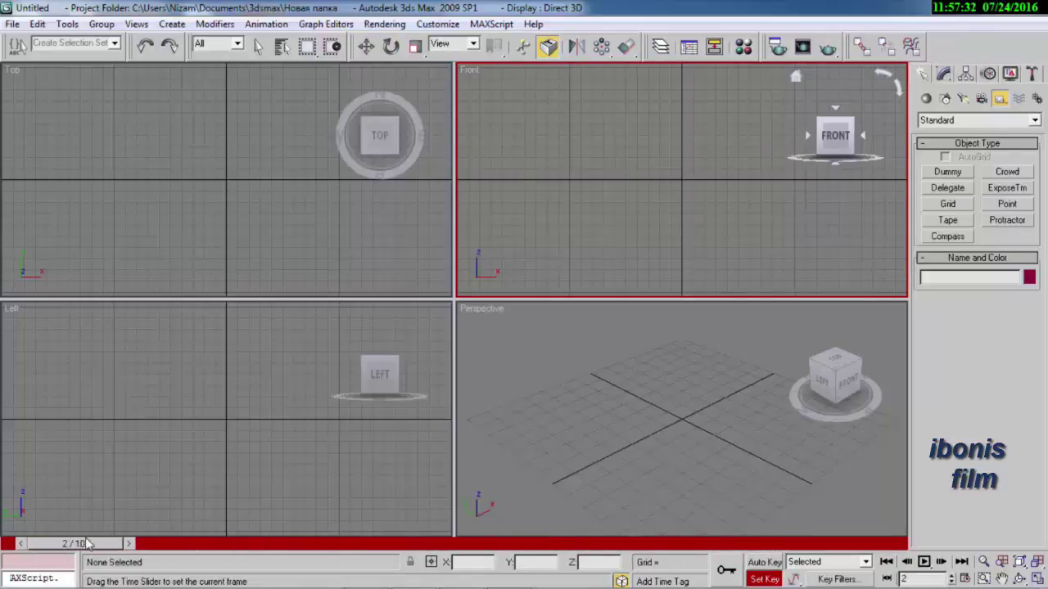
pyautogui.press('e')
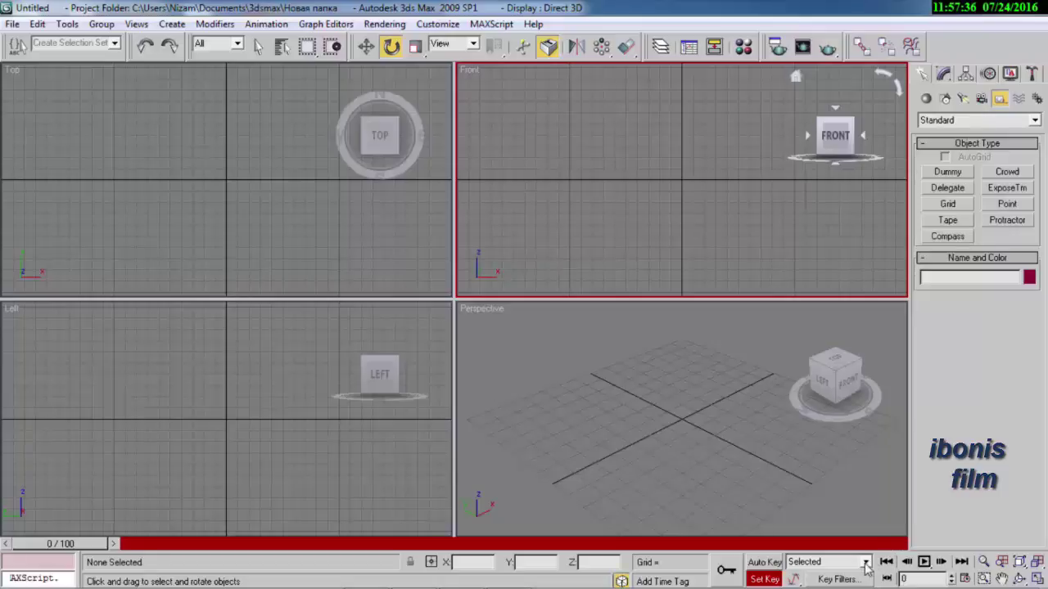
pyautogui.click(764, 565)
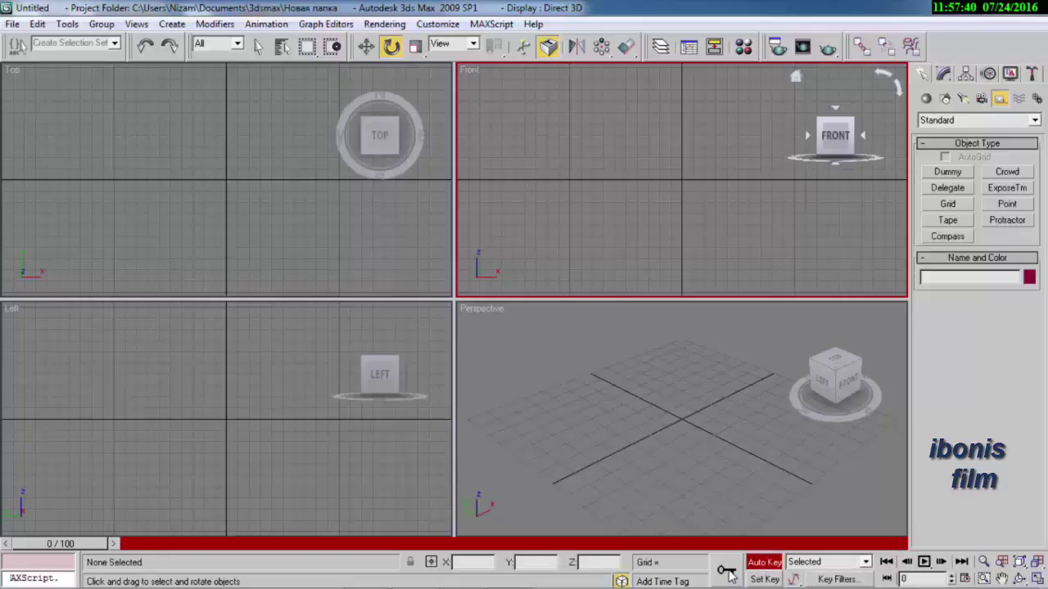
pyautogui.click(663, 581)
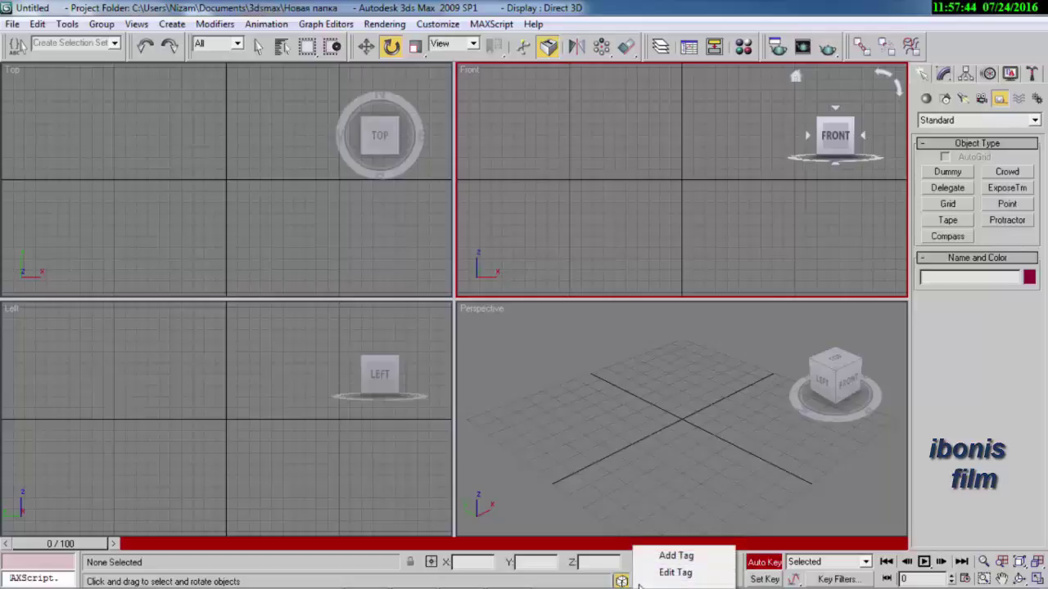
pyautogui.click(621, 580)
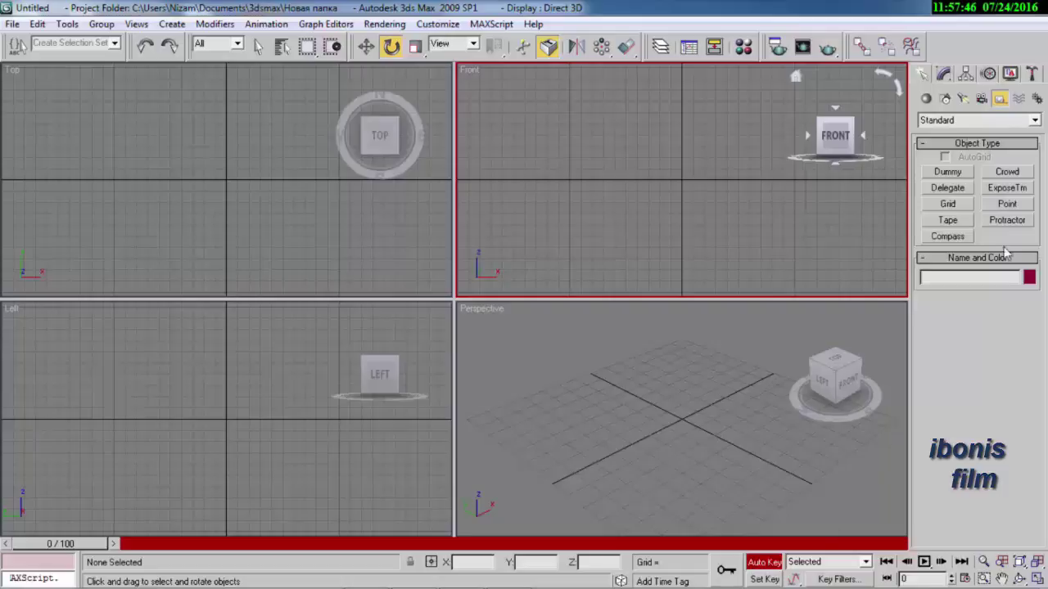
# Pull the selected triangular face on the box's side outward along the X axis
pyautogui.click(941, 74)
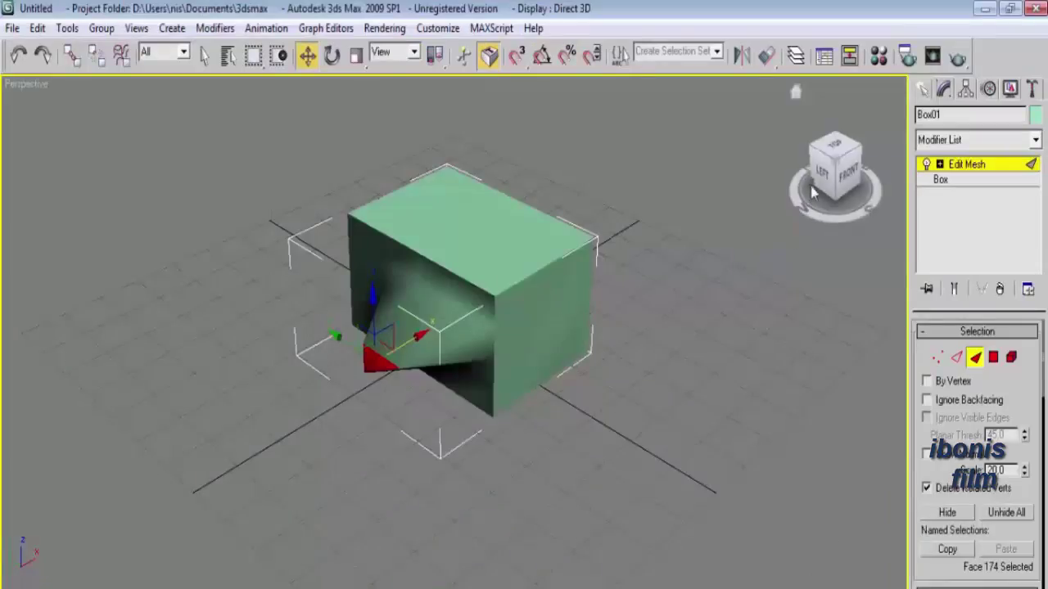
pyautogui.moveTo(870, 214); pyautogui.dragTo(838, 256)
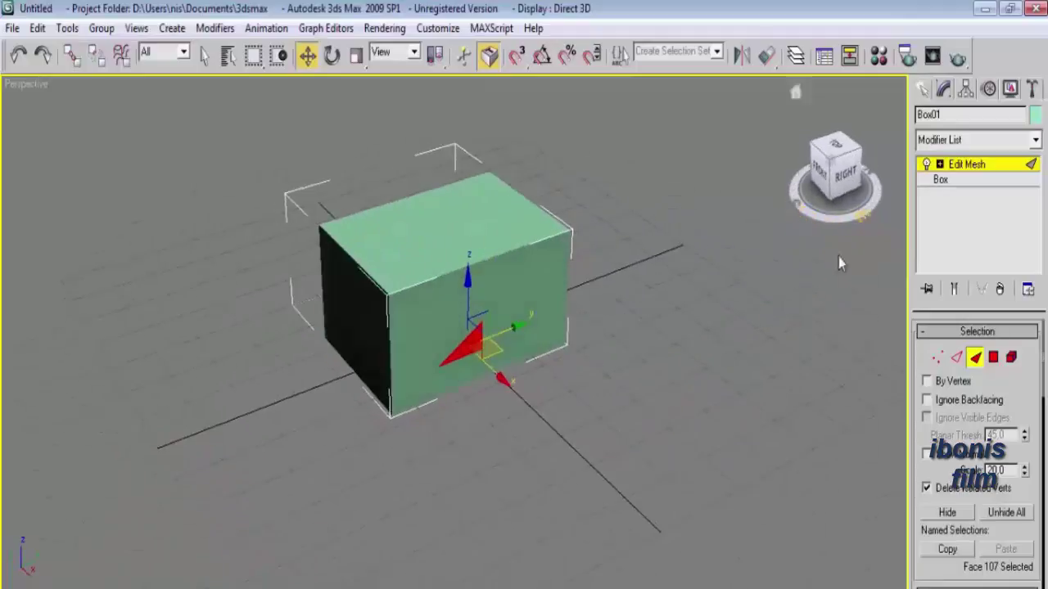
pyautogui.moveTo(498, 375); pyautogui.dragTo(545, 418)
# Select a single polygon on the box's untouched back side and pull it outward along the Y axis
pyautogui.moveTo(860, 217); pyautogui.dragTo(804, 214)
pyautogui.click(992, 359)
pyautogui.click(520, 305)
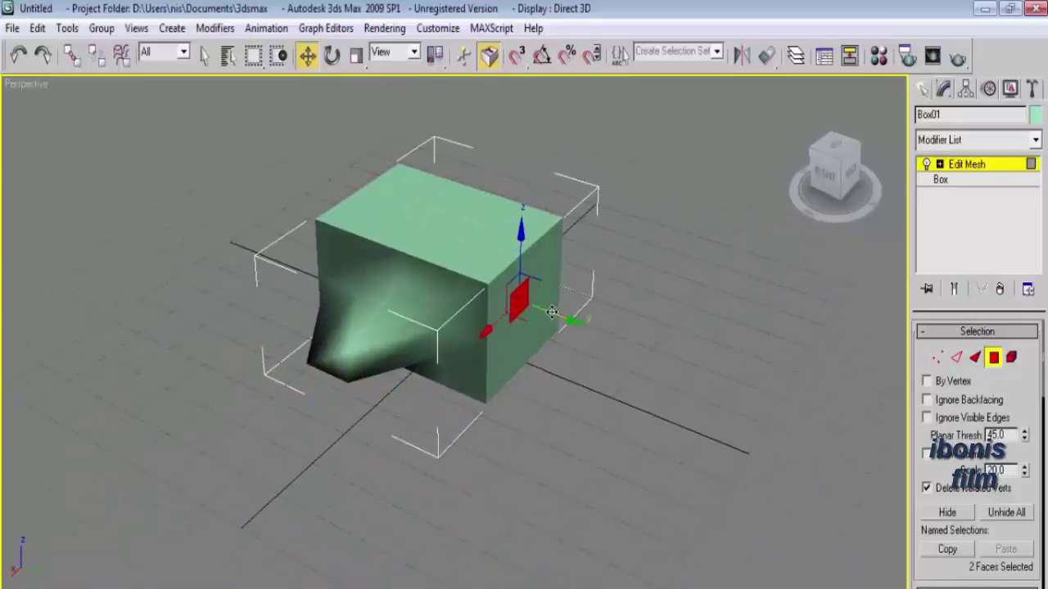
pyautogui.moveTo(554, 312); pyautogui.dragTo(650, 357)
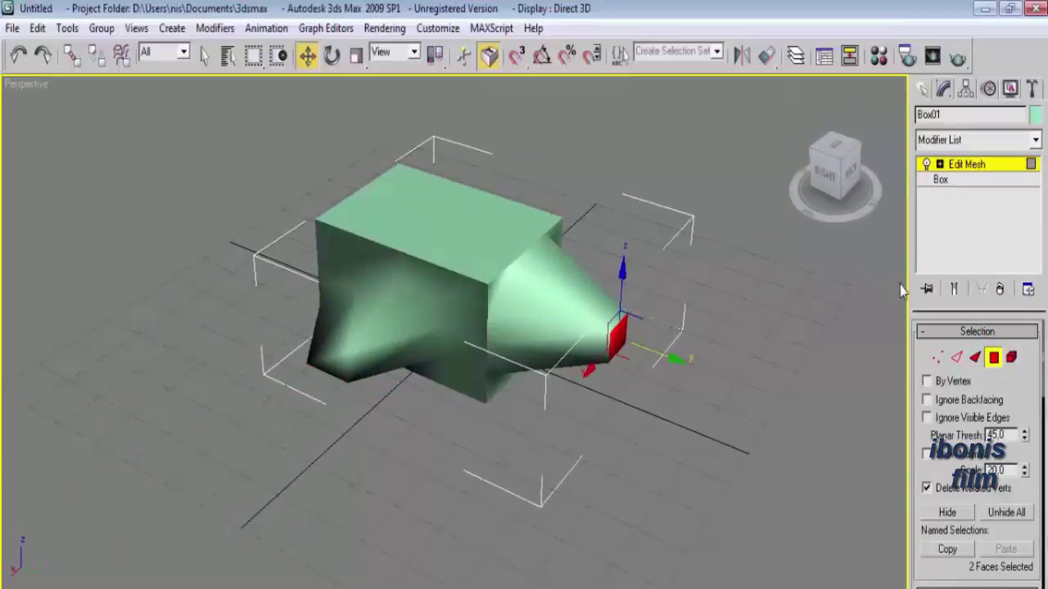
# Raise the middle vertex of the box's top front edge along the Z axis to form a peak
pyautogui.moveTo(851, 235); pyautogui.dragTo(774, 234)
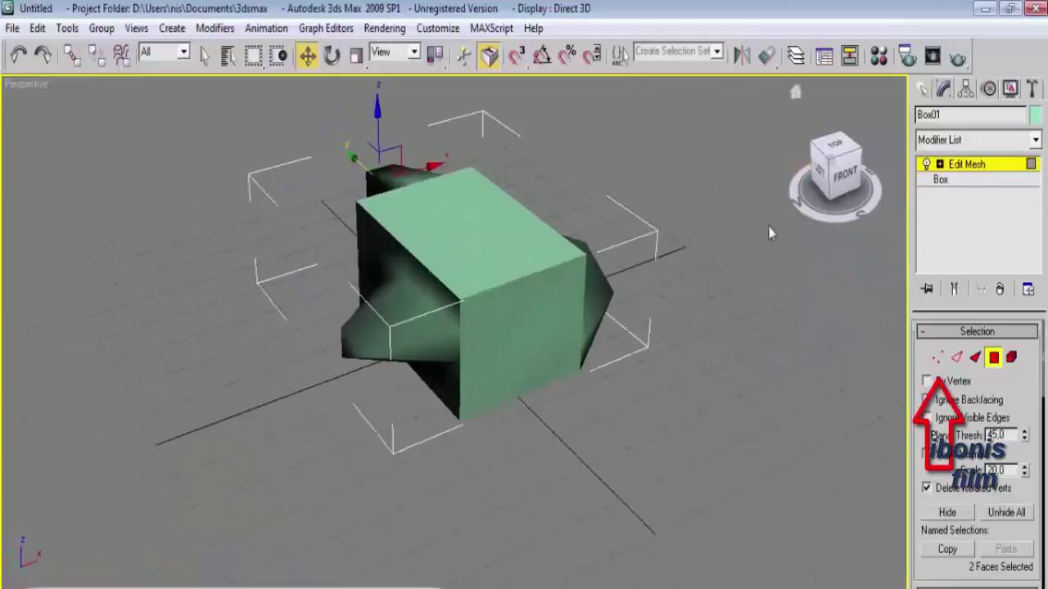
pyautogui.click(937, 358)
pyautogui.click(494, 251)
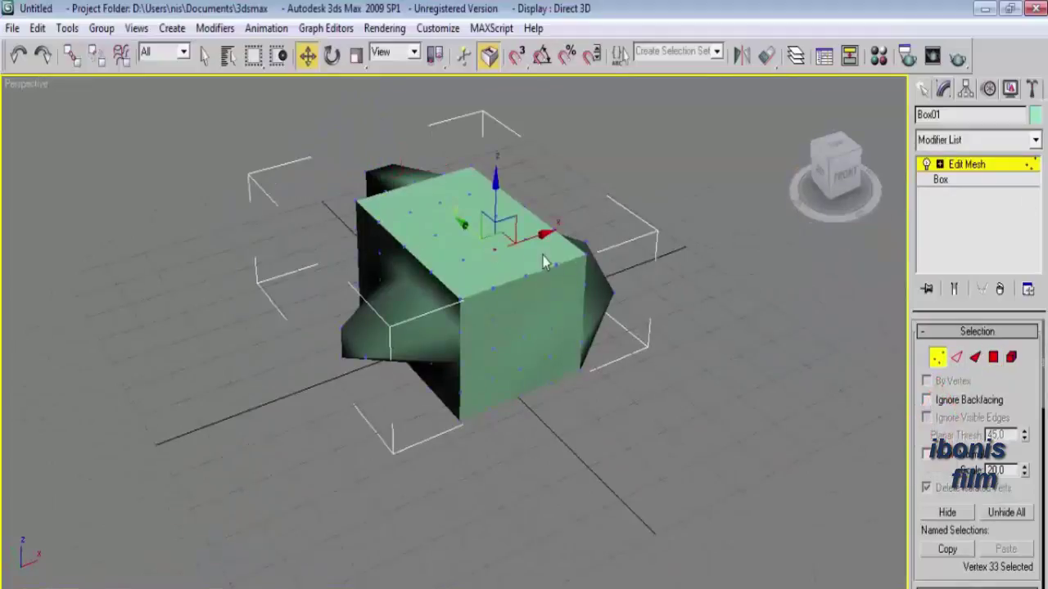
pyautogui.click(526, 277)
pyautogui.moveTo(527, 215); pyautogui.dragTo(530, 159)
pyautogui.click(678, 231)
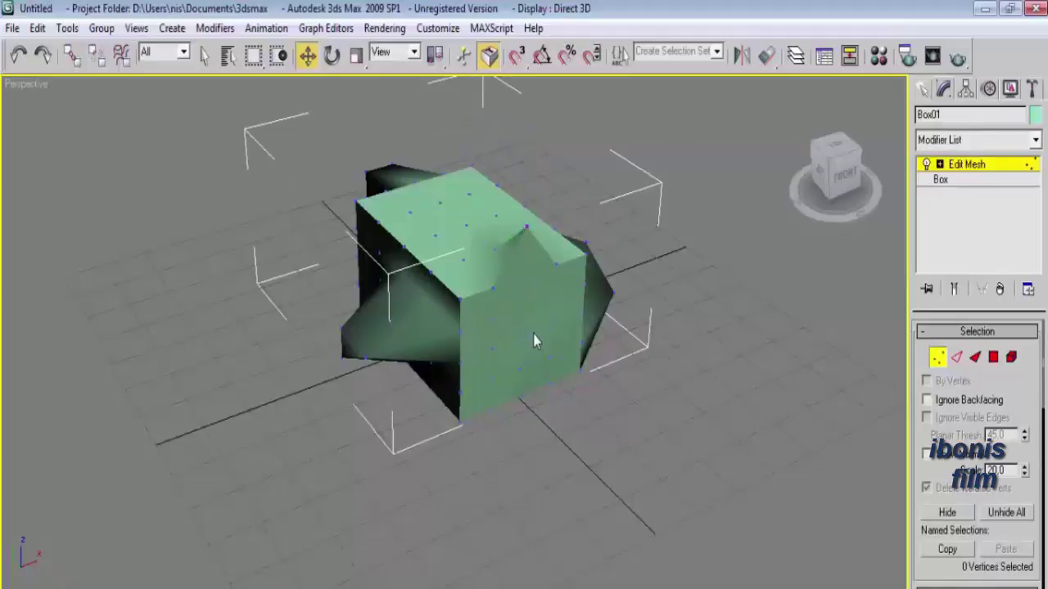
# Move the two corner vertices of the top back edge inward along the X axis
pyautogui.moveTo(795, 198); pyautogui.dragTo(880, 155)
pyautogui.click(475, 258)
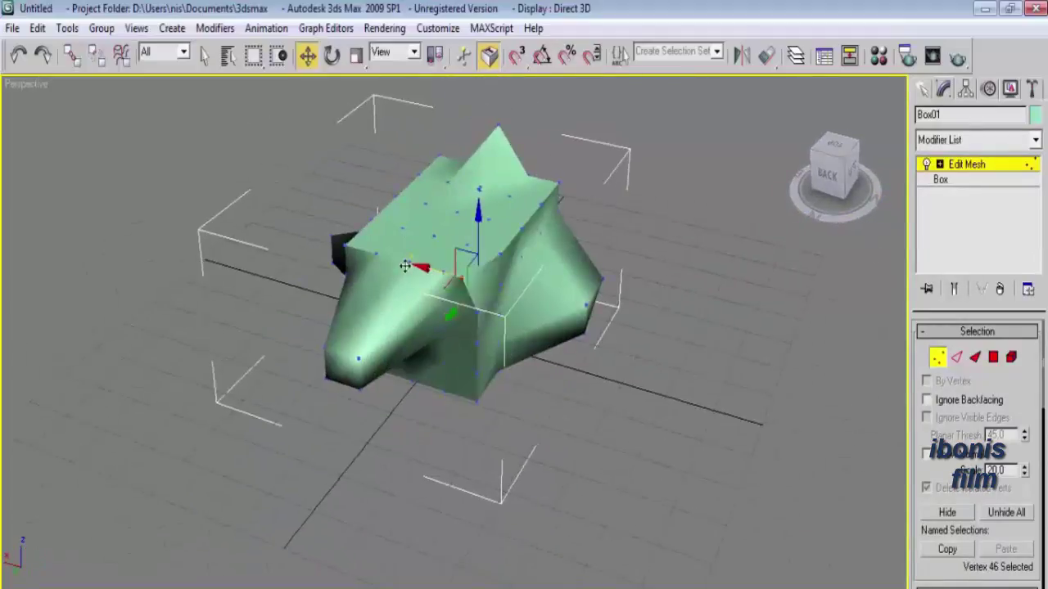
pyautogui.moveTo(405, 266); pyautogui.dragTo(393, 262)
pyautogui.click(345, 246)
pyautogui.moveTo(294, 234); pyautogui.dragTo(322, 240)
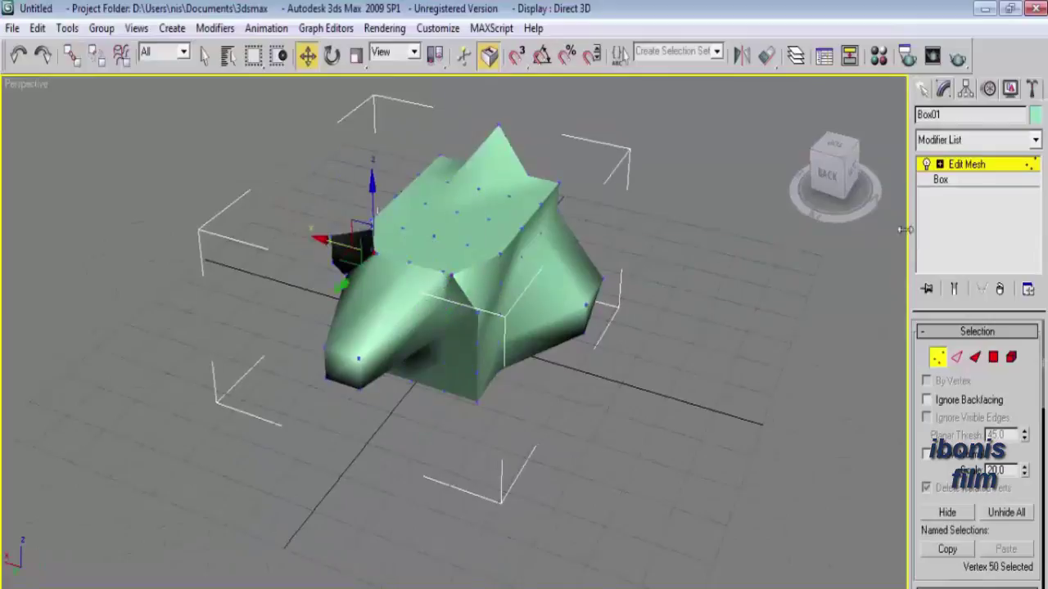
# Move the two corner vertices of the top front edge inward along the X axis
pyautogui.moveTo(814, 218); pyautogui.dragTo(571, 254)
pyautogui.click(544, 264)
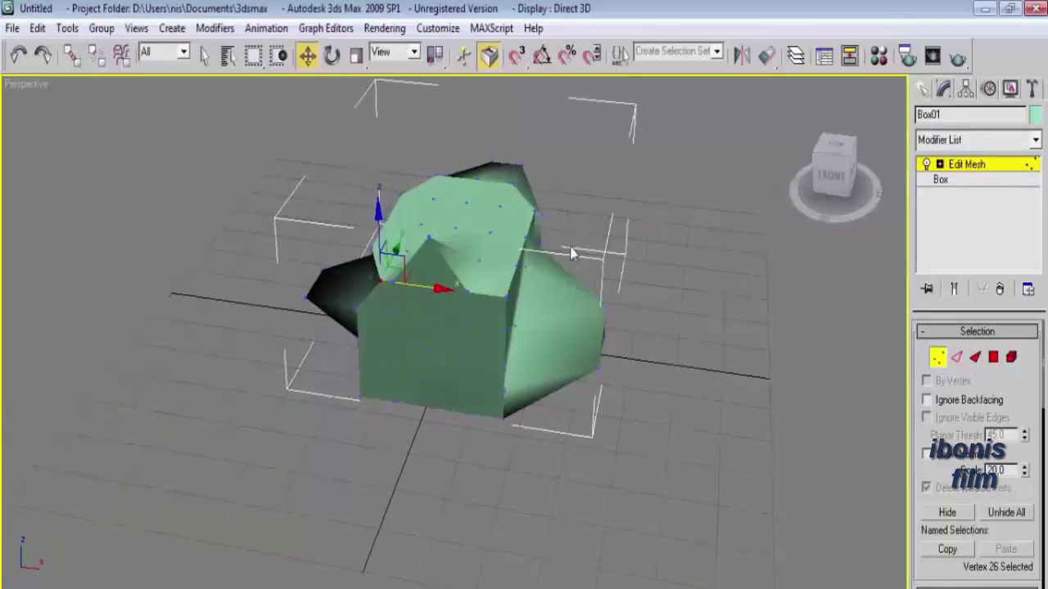
pyautogui.click(507, 296)
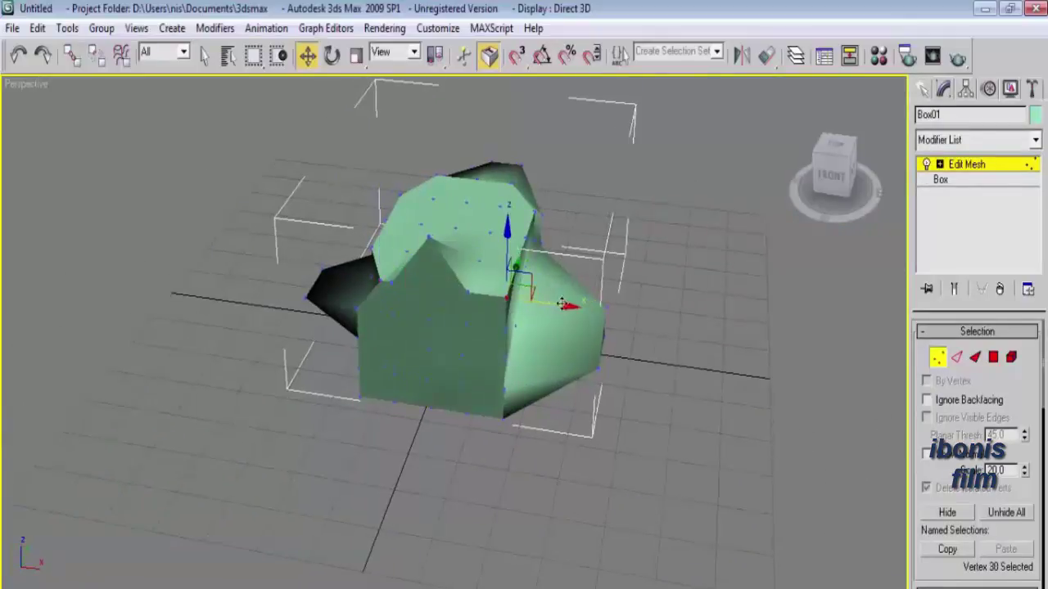
pyautogui.moveTo(561, 303); pyautogui.dragTo(524, 300)
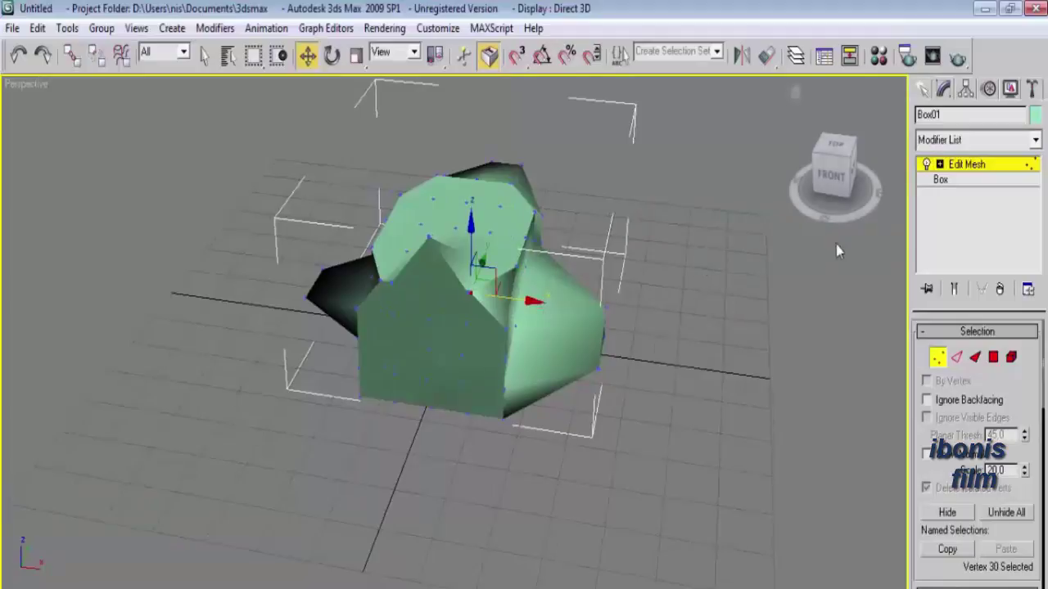
# Raise a vertex in the middle of the mesh's top face along the Z axis and clear the selection
pyautogui.moveTo(836, 217); pyautogui.dragTo(594, 195)
pyautogui.click(439, 223)
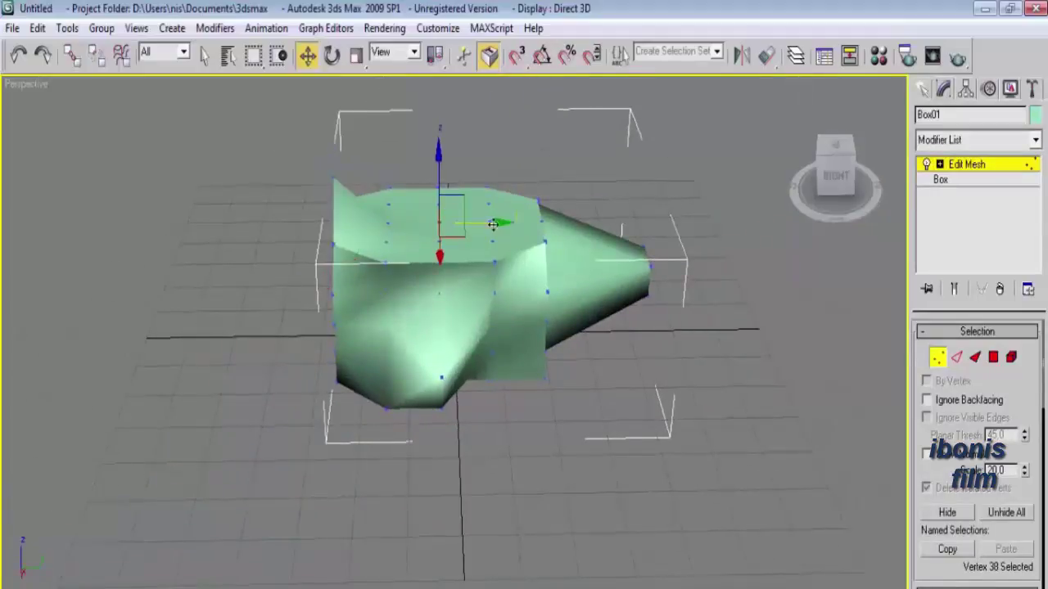
pyautogui.moveTo(439, 161); pyautogui.dragTo(439, 131)
pyautogui.click(722, 223)
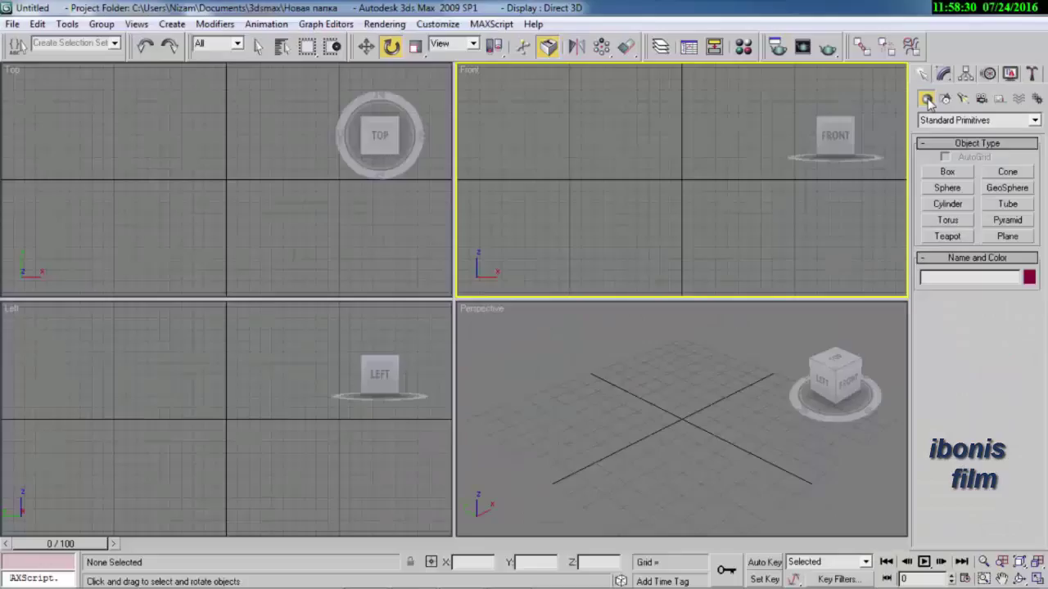
# Create a box from the Standard Primitives around the origin of the Top viewport
pyautogui.click(934, 123)
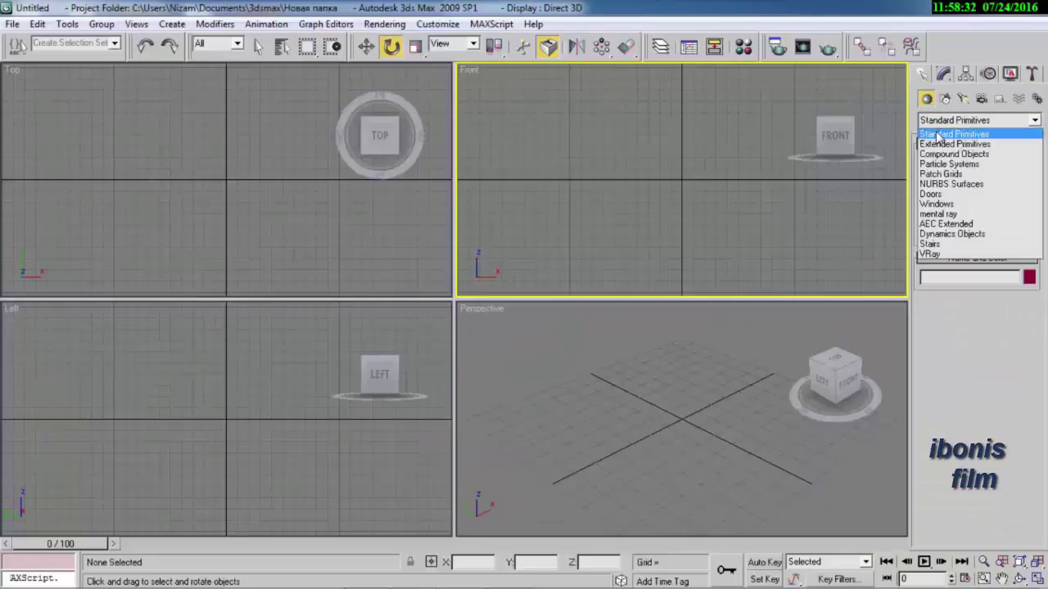
pyautogui.click(938, 134)
pyautogui.click(945, 172)
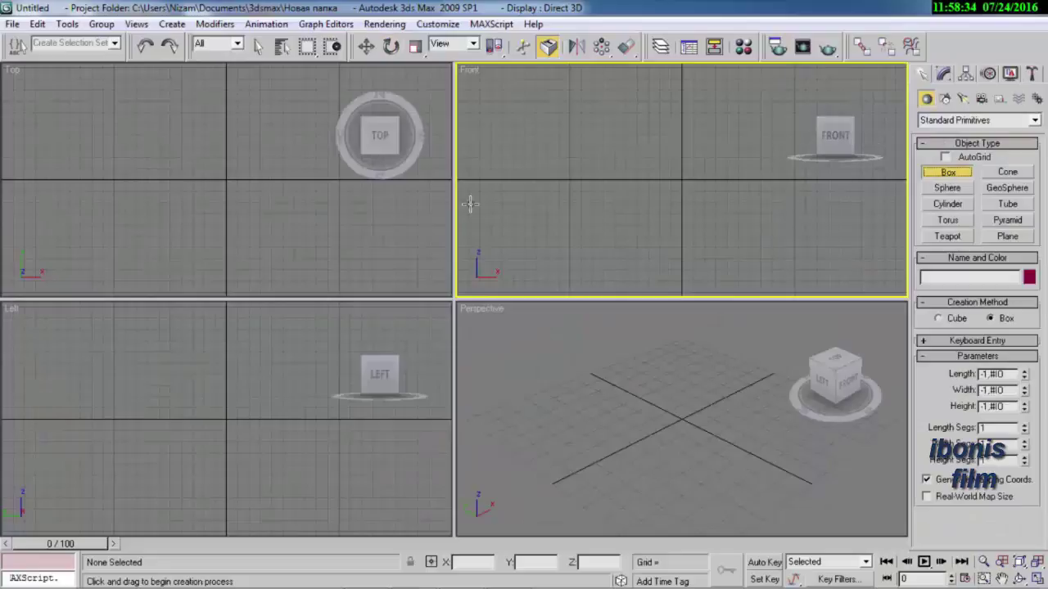
pyautogui.moveTo(213, 171); pyautogui.dragTo(264, 206)
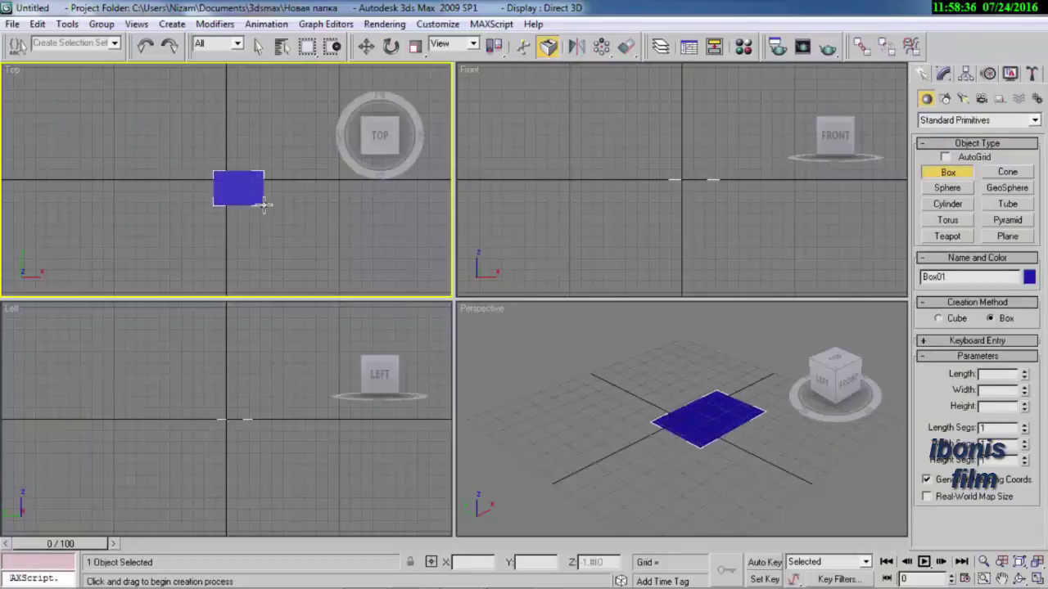
# Activate the Sphere primitive tool and delete the box from the scene
pyautogui.click(947, 187)
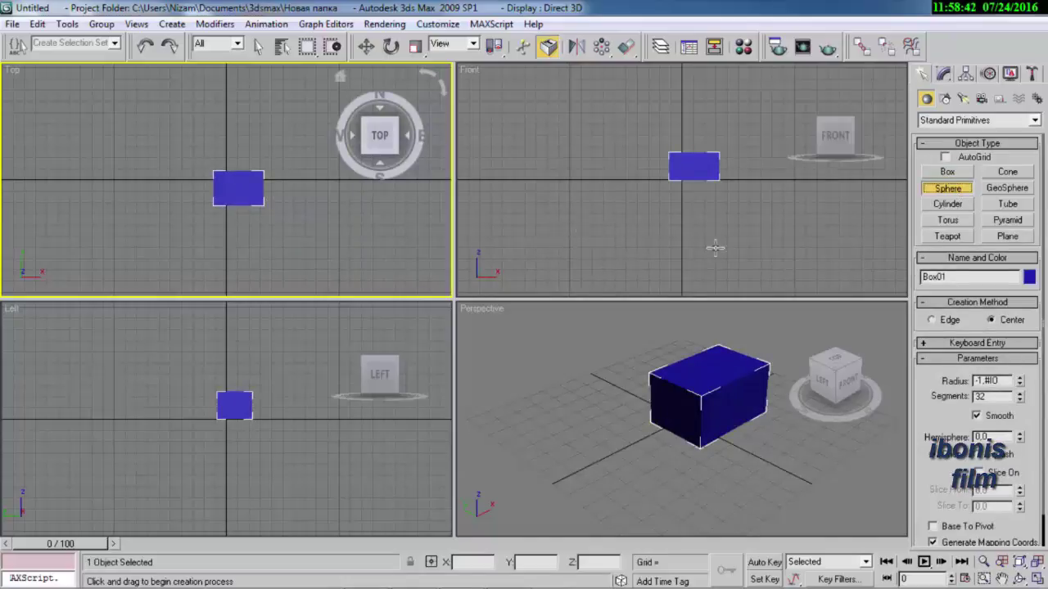
pyautogui.press('Delete')
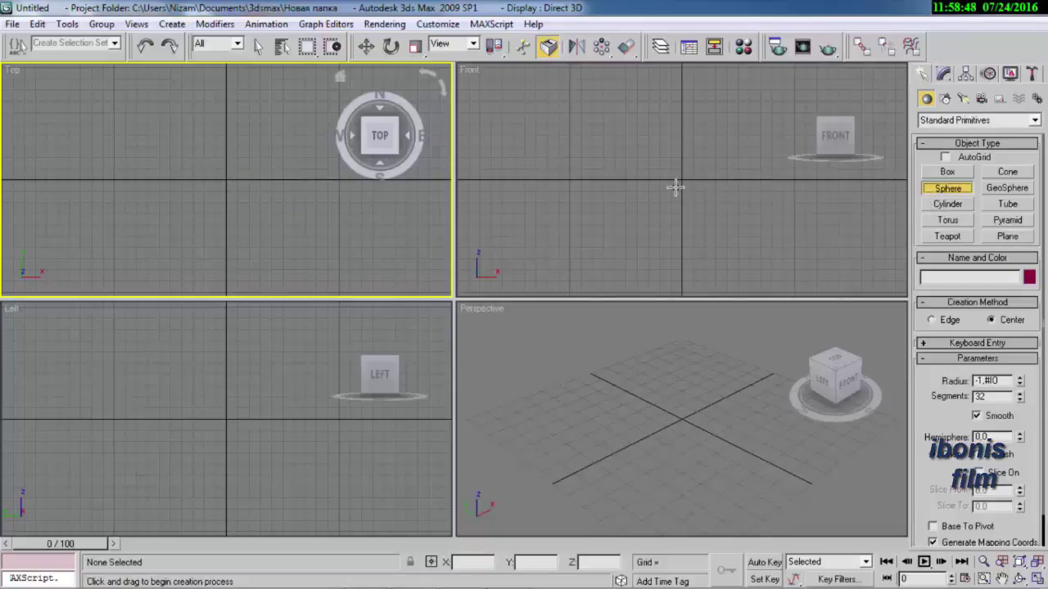
pyautogui.click(938, 175)
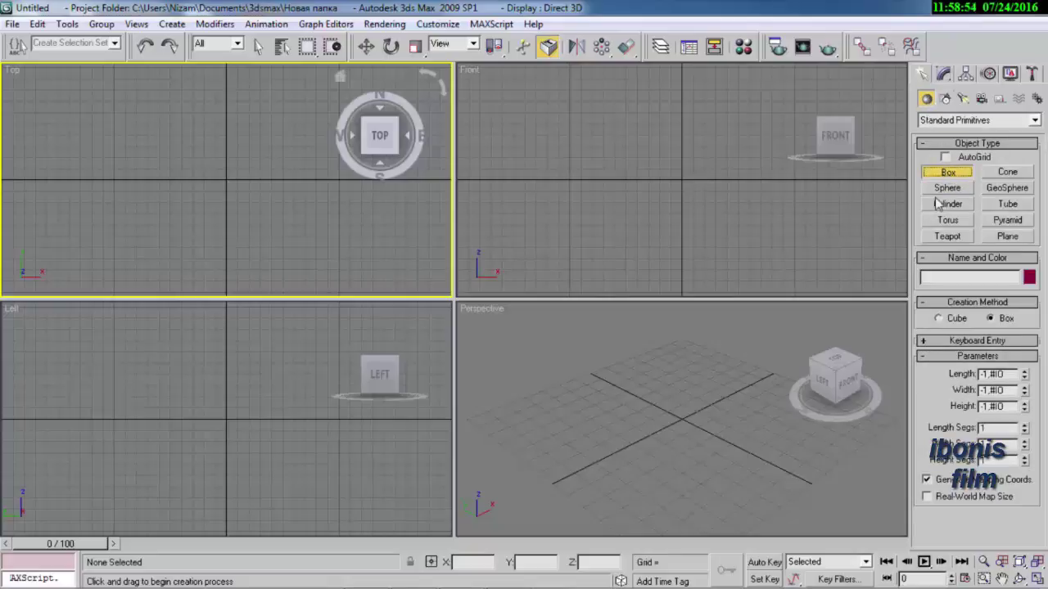
pyautogui.click(944, 98)
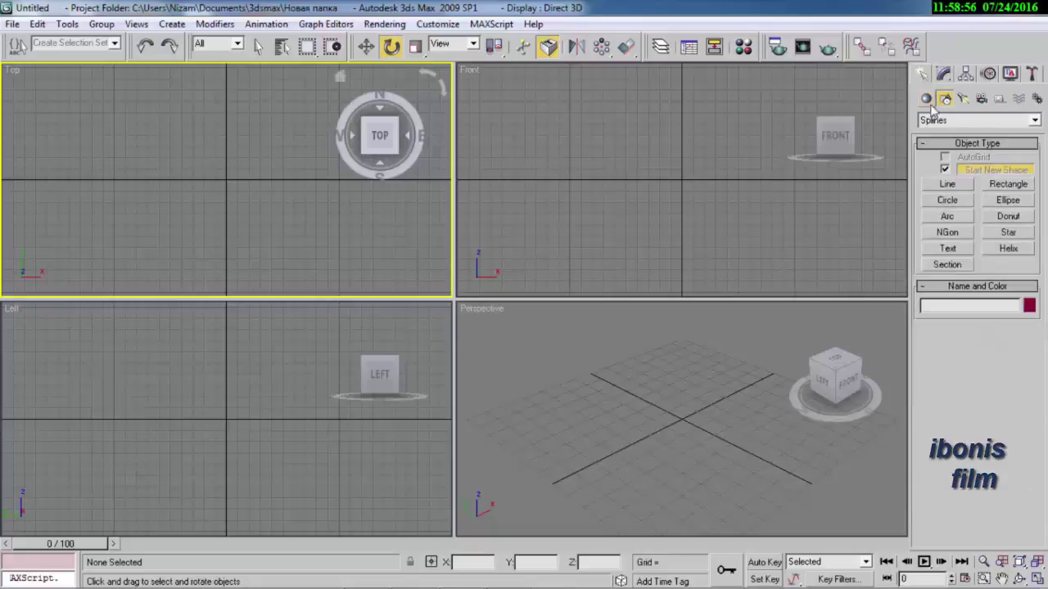
pyautogui.click(944, 73)
pyautogui.click(921, 75)
pyautogui.click(927, 98)
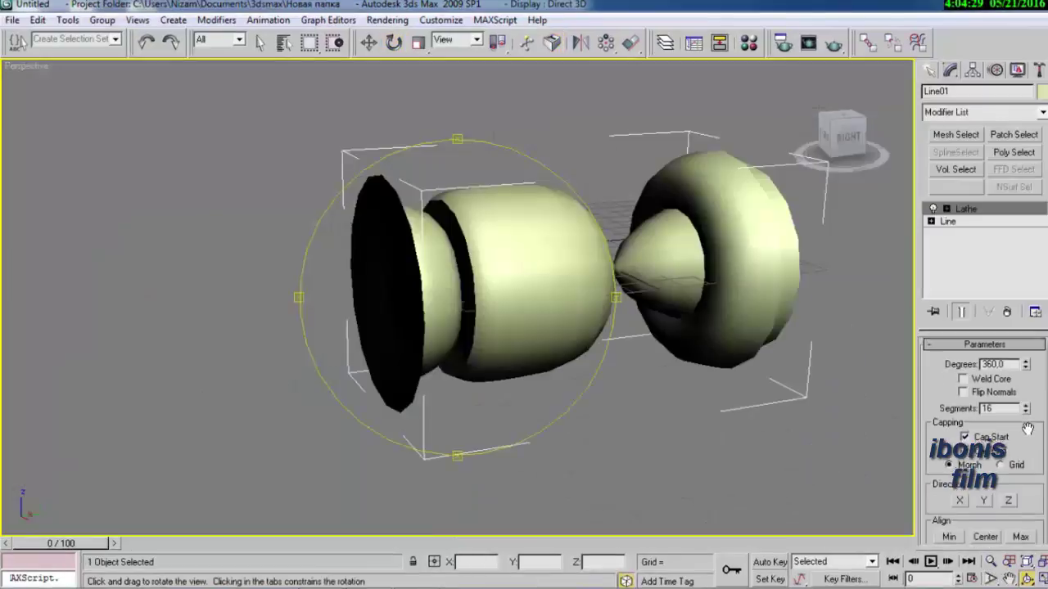
# Try the X, Y and Z revolve directions on the lathed line and settle on Y
pyautogui.scroll(-5, 963, 415)
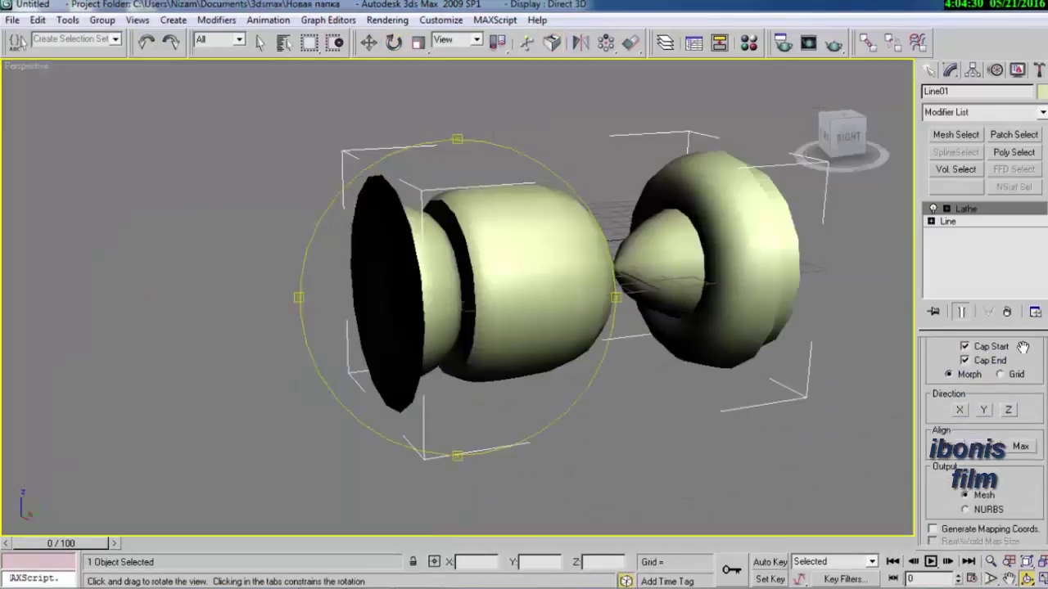
pyautogui.click(963, 416)
pyautogui.moveTo(615, 349); pyautogui.dragTo(597, 305)
pyautogui.click(984, 417)
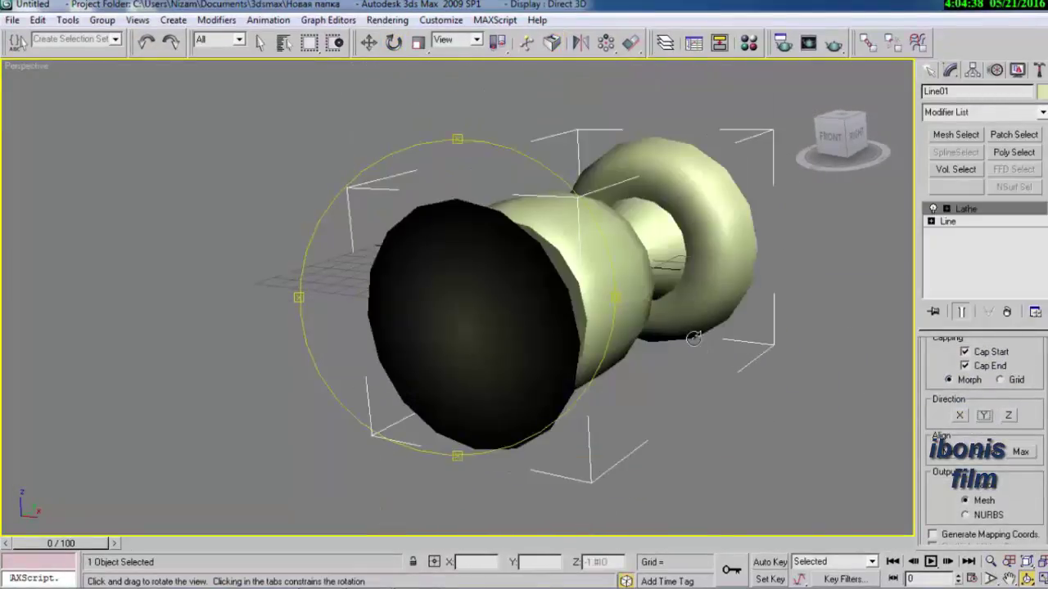
pyautogui.click(959, 417)
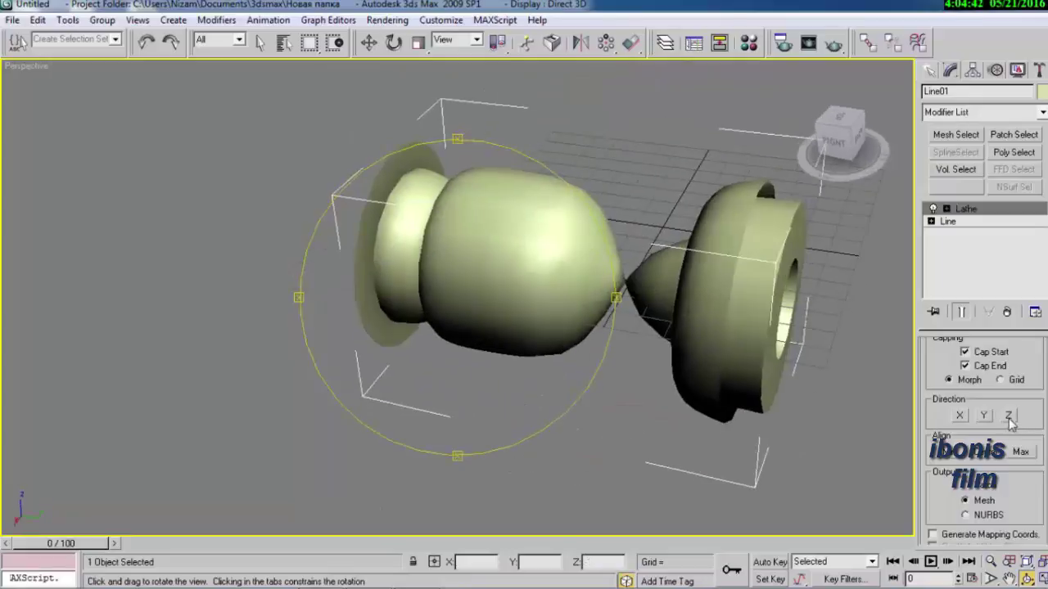
pyautogui.click(1008, 415)
pyautogui.click(983, 415)
# Align the lathe axis to the profile's minimum and switch the output from Patch to NURBS
pyautogui.click(934, 455)
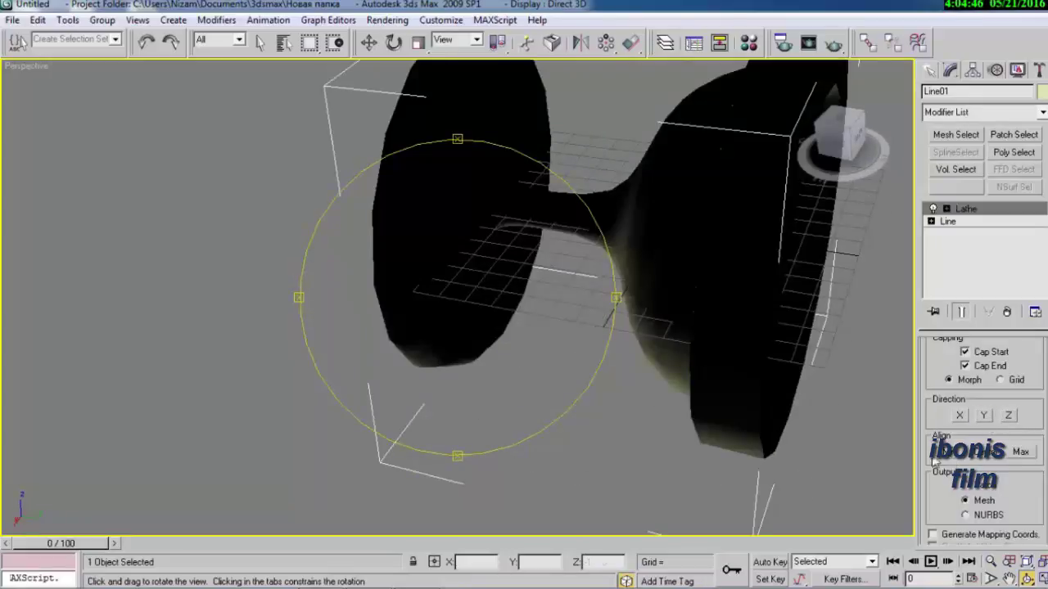
pyautogui.moveTo(459, 328); pyautogui.dragTo(631, 366)
pyautogui.click(966, 485)
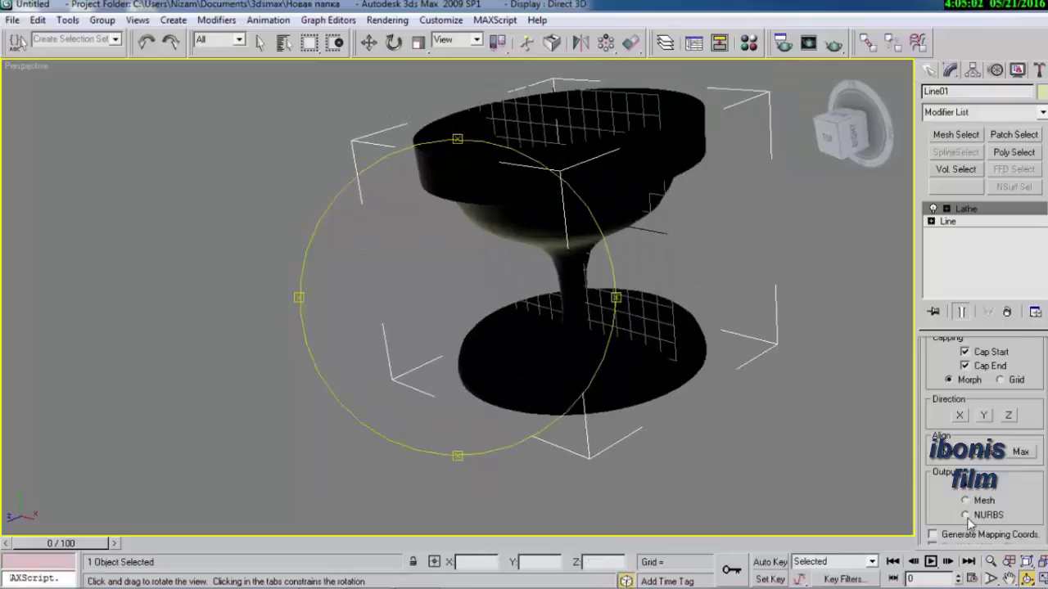
pyautogui.click(965, 514)
pyautogui.moveTo(605, 319)
pyautogui.mouseDown()
pyautogui.moveTo(622, 303)
pyautogui.moveTo(565, 249)
pyautogui.moveTo(597, 276)
pyautogui.moveTo(594, 297)
pyautogui.moveTo(443, 293)
pyautogui.mouseUp()
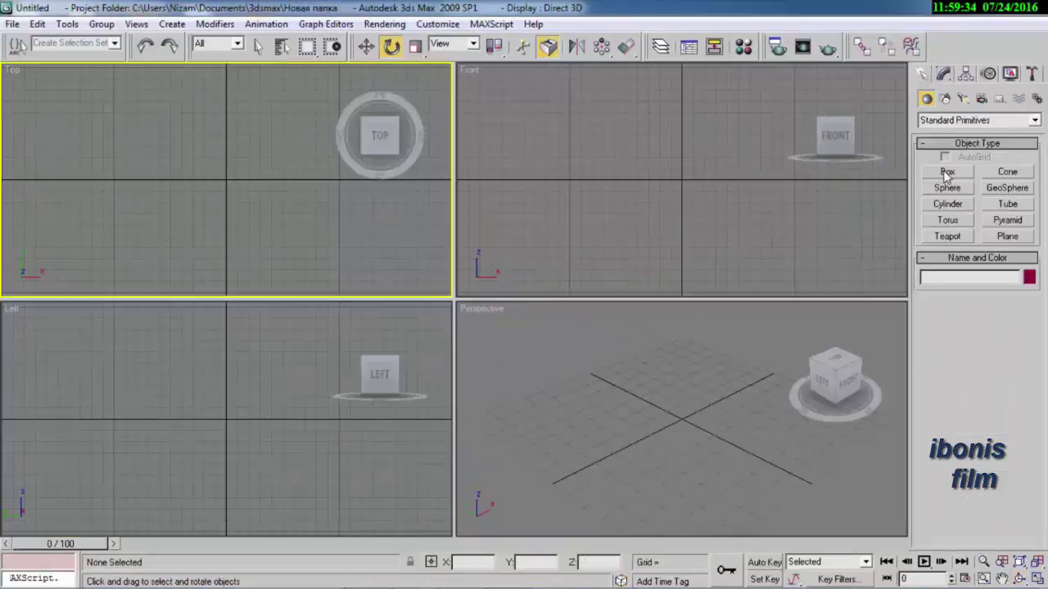
pyautogui.click(946, 174)
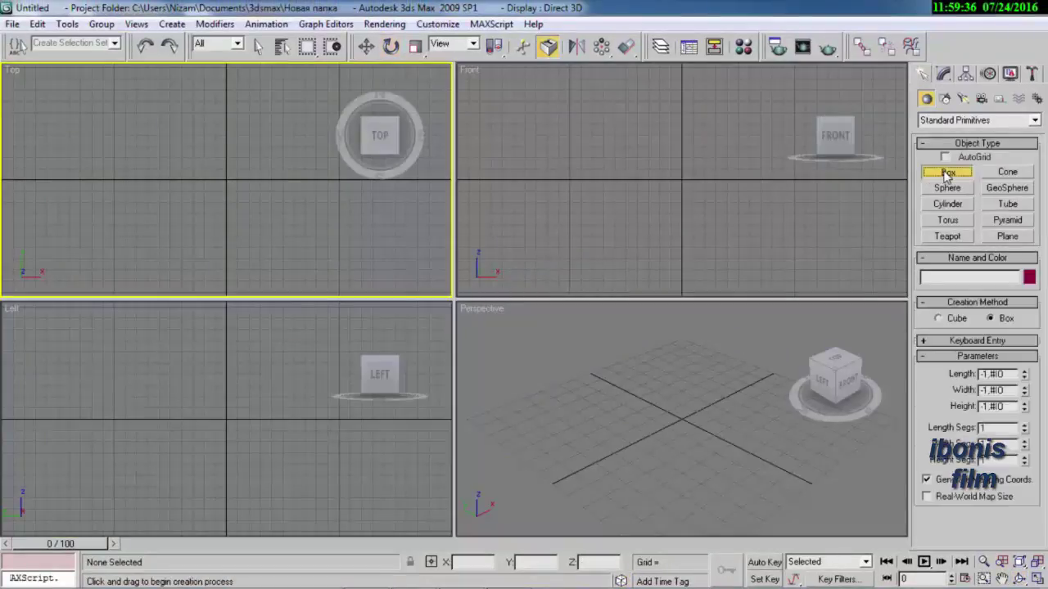
pyautogui.click(943, 74)
pyautogui.click(923, 74)
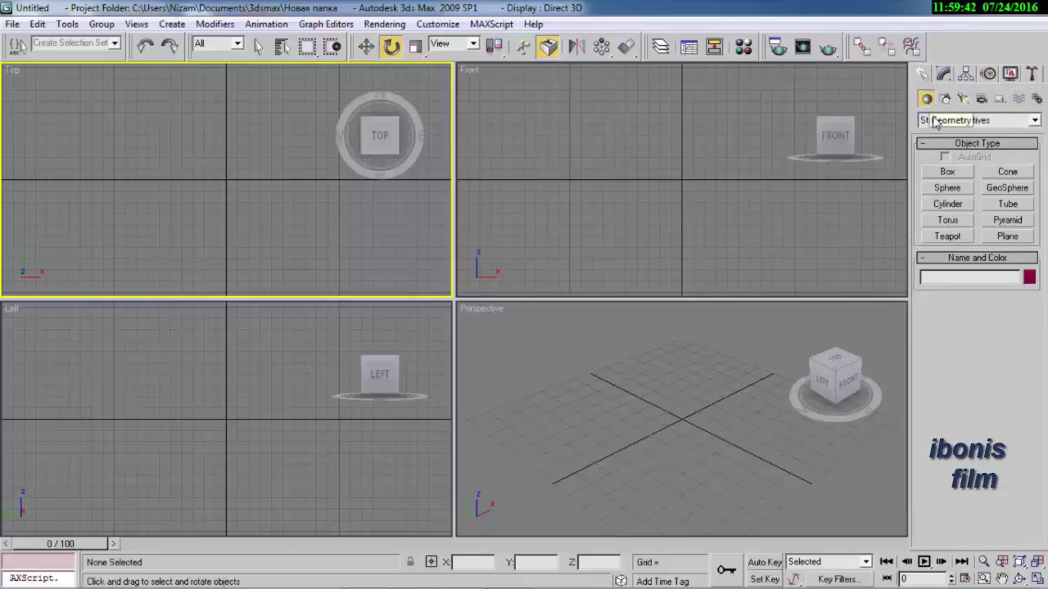
pyautogui.click(996, 123)
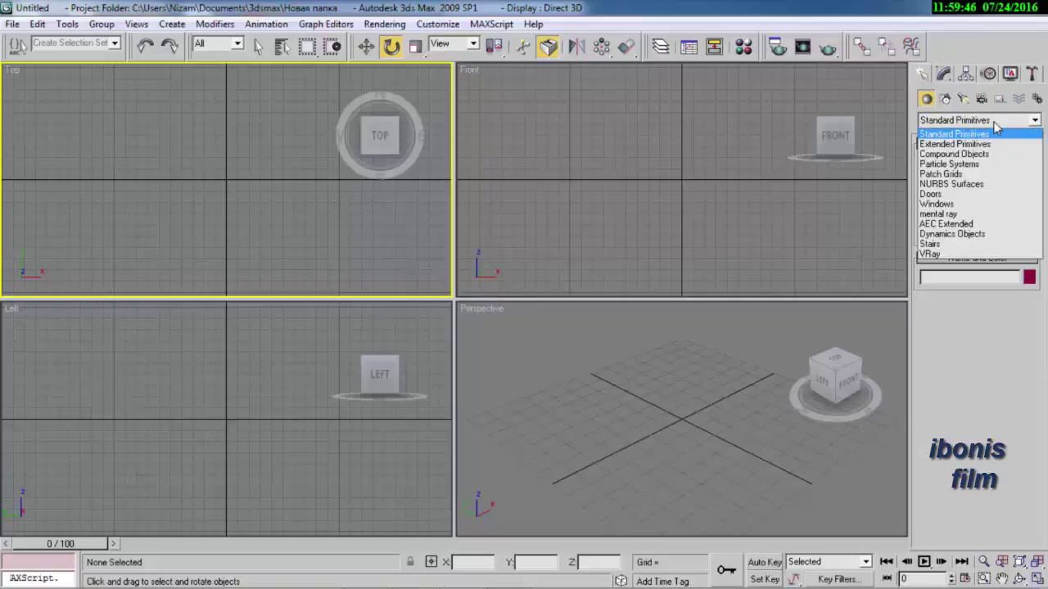
pyautogui.click(996, 122)
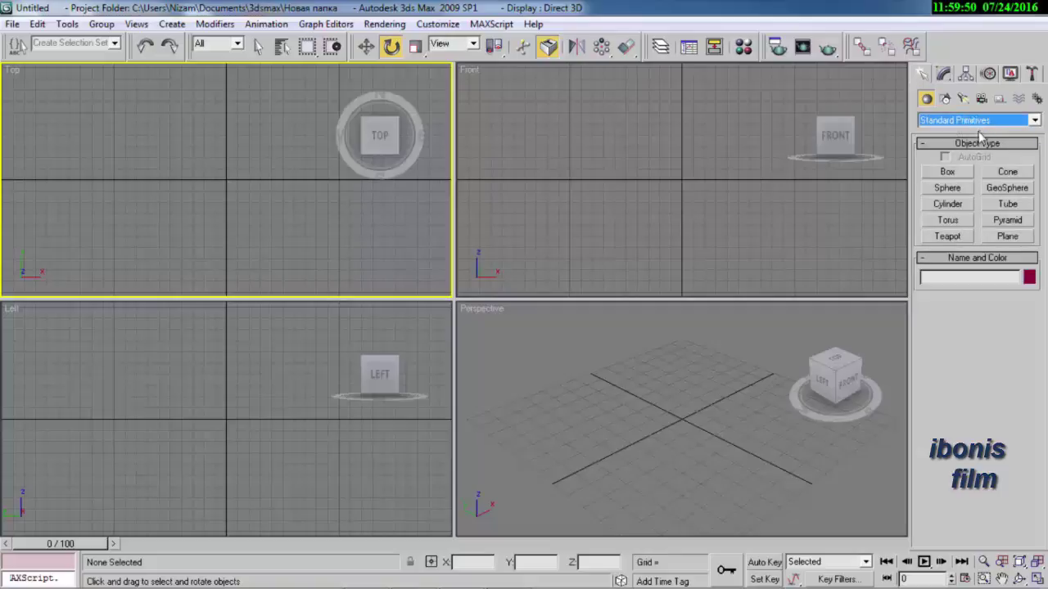
# Try out a box and a sphere near the origin in the Front viewport, cancelling each creation
pyautogui.click(947, 173)
pyautogui.moveTo(671, 185); pyautogui.dragTo(735, 244)
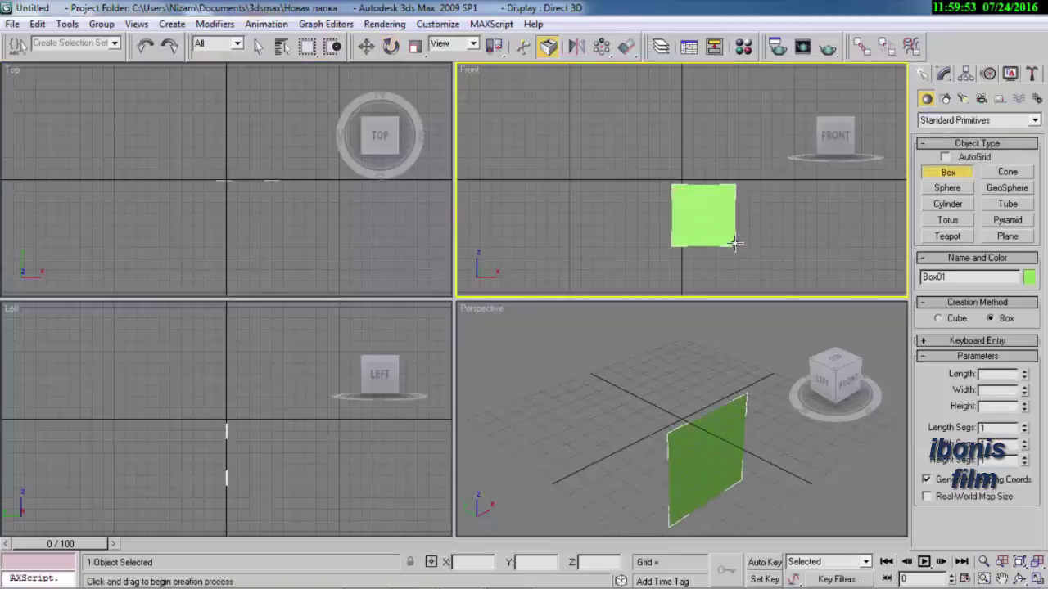
pyautogui.rightClick(735, 194)
pyautogui.click(947, 187)
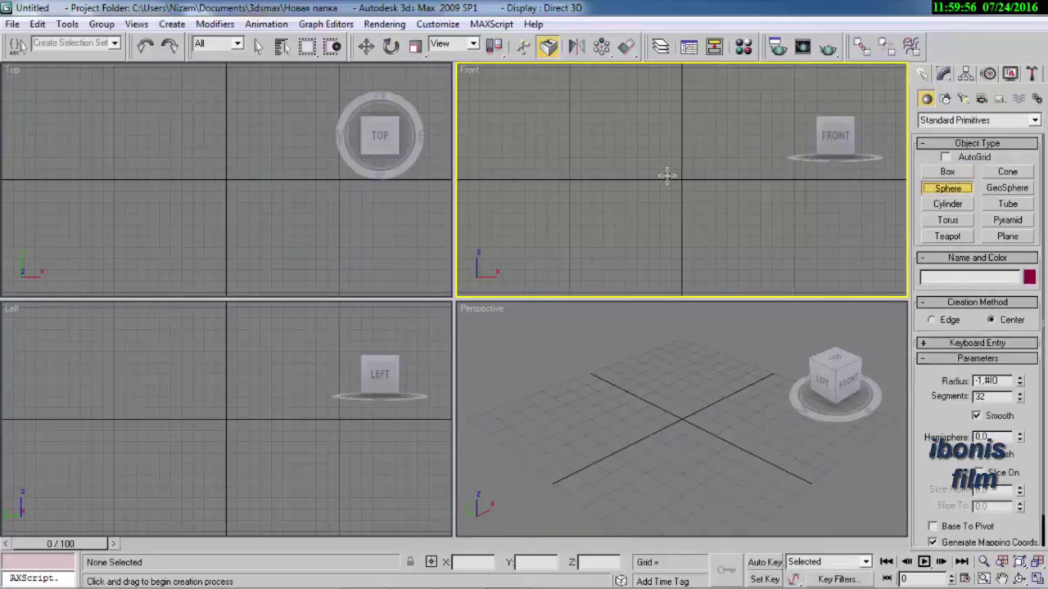
pyautogui.moveTo(668, 178); pyautogui.dragTo(729, 204)
pyautogui.rightClick(729, 204)
# Try out a cylinder and a teapot near the origin in the Front viewport, cancelling each creation
pyautogui.click(947, 203)
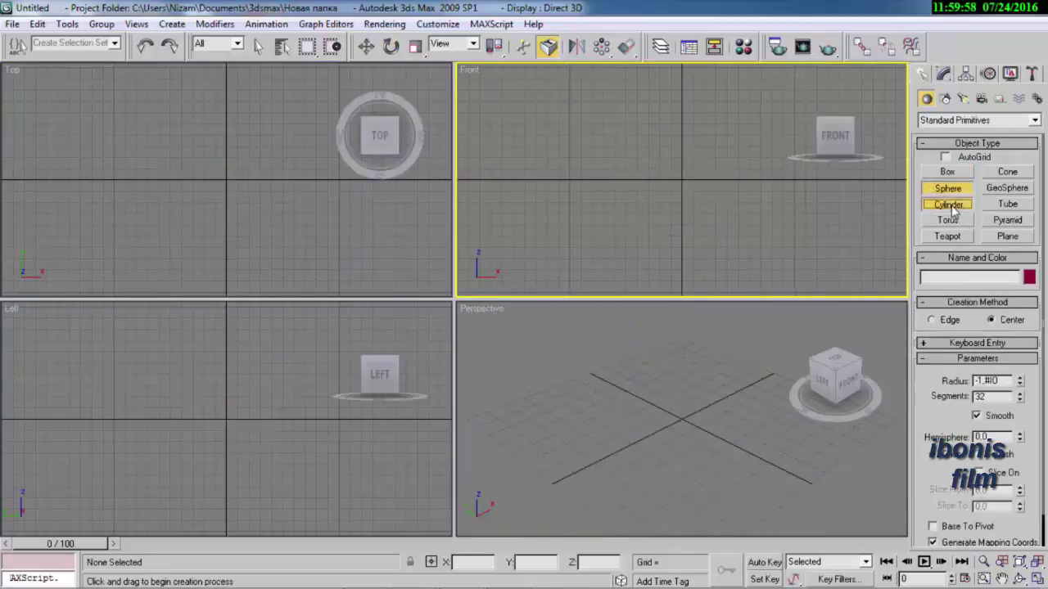
pyautogui.moveTo(671, 174); pyautogui.dragTo(716, 176)
pyautogui.rightClick(717, 173)
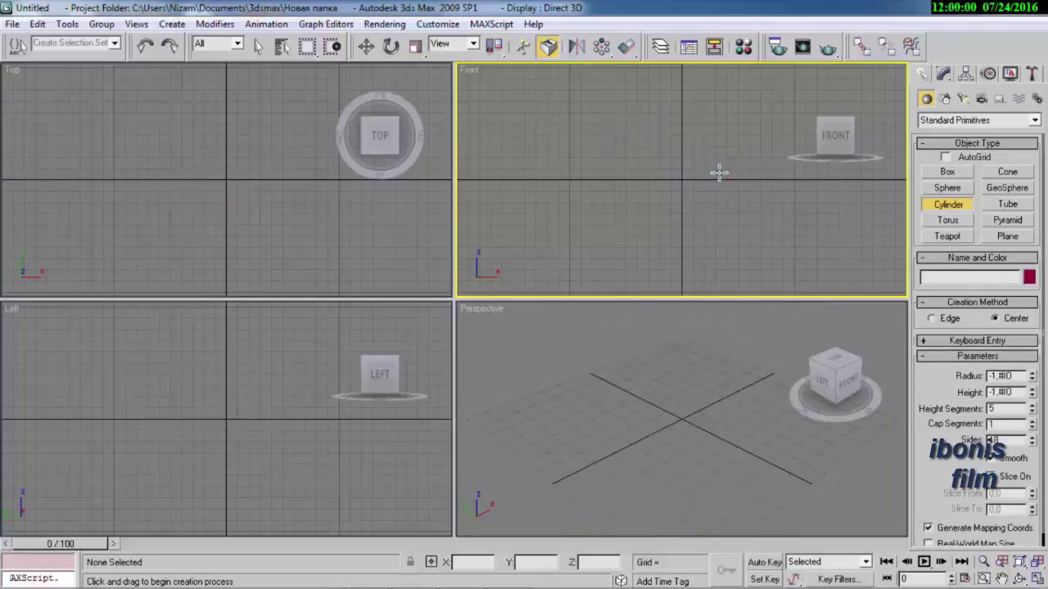
pyautogui.click(947, 236)
pyautogui.moveTo(684, 216); pyautogui.dragTo(700, 226)
pyautogui.rightClick(702, 223)
# Try out a torus and a cone near the origin in the Front viewport, cancelling each creation
pyautogui.click(934, 226)
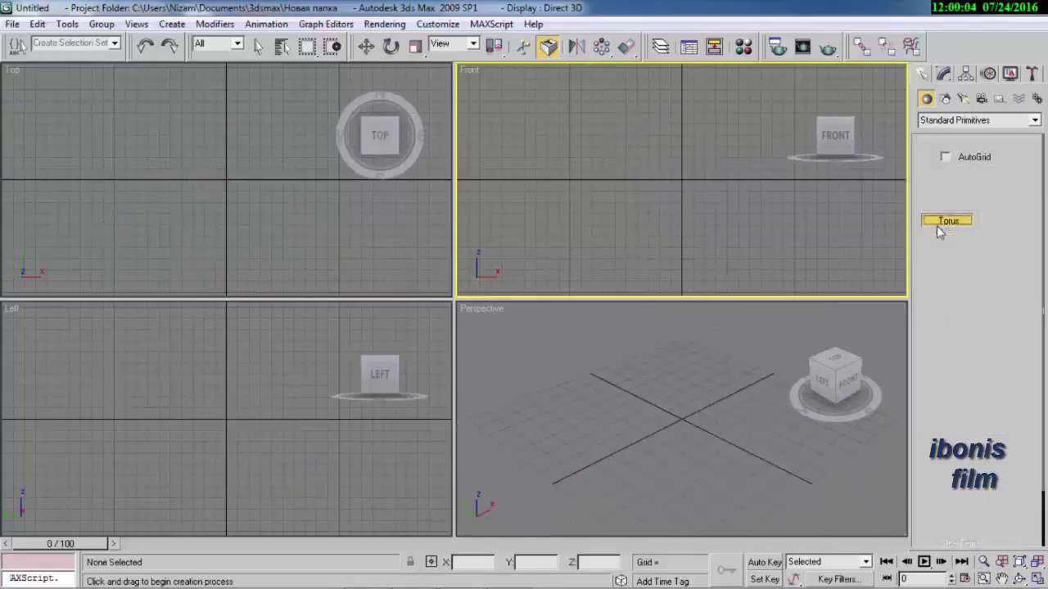
pyautogui.moveTo(660, 183); pyautogui.dragTo(712, 205)
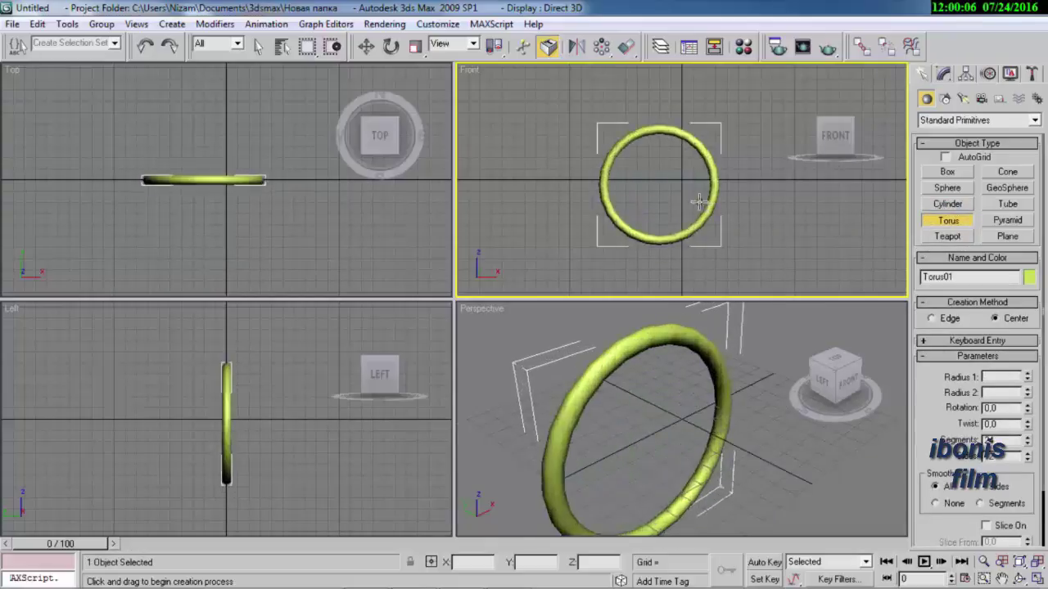
pyautogui.rightClick(749, 196)
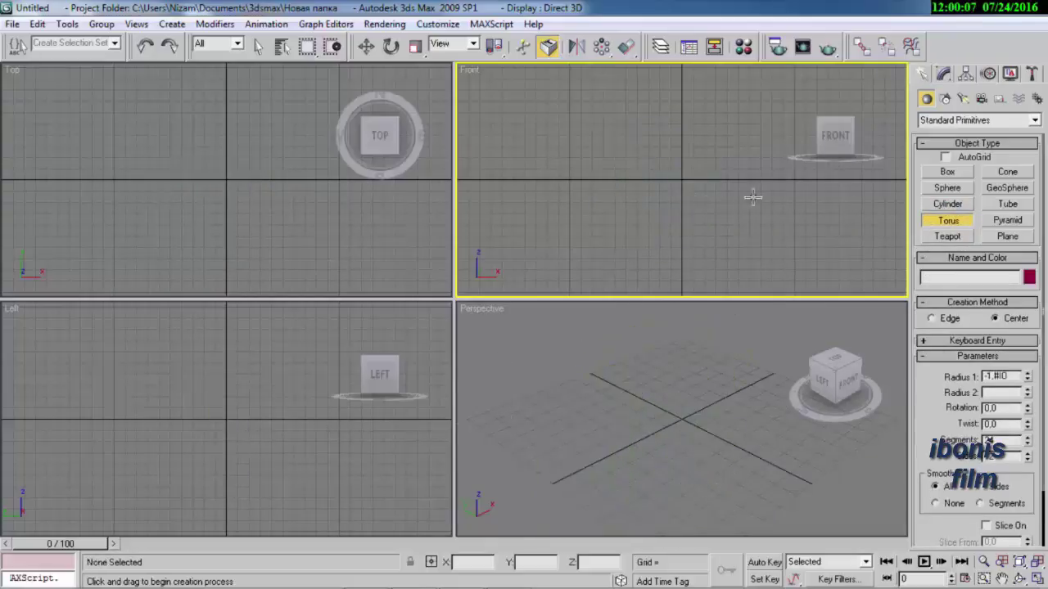
pyautogui.click(1007, 172)
pyautogui.moveTo(661, 164); pyautogui.dragTo(699, 173)
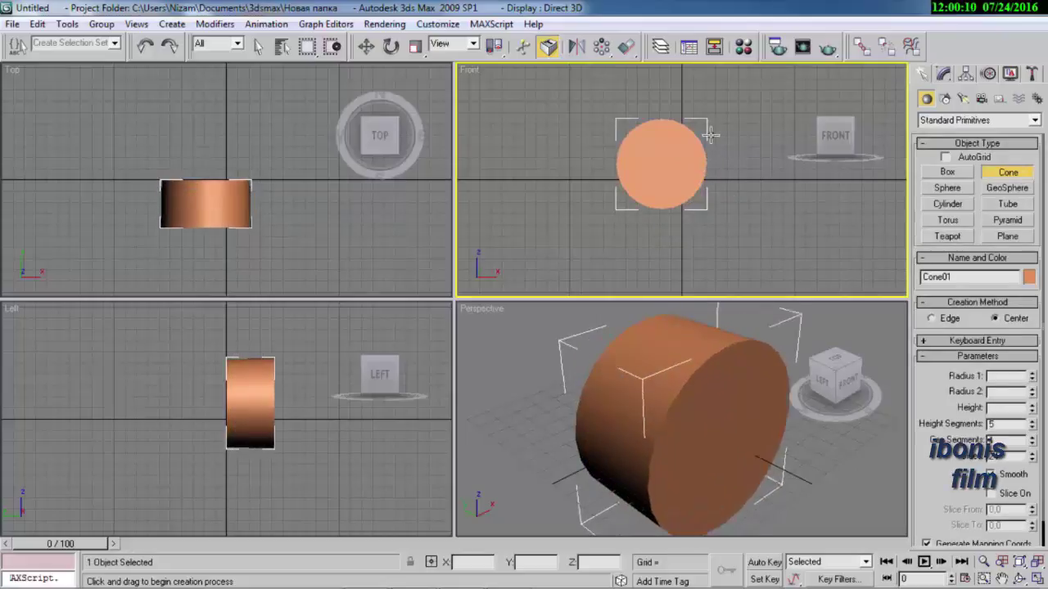
pyautogui.click(713, 157)
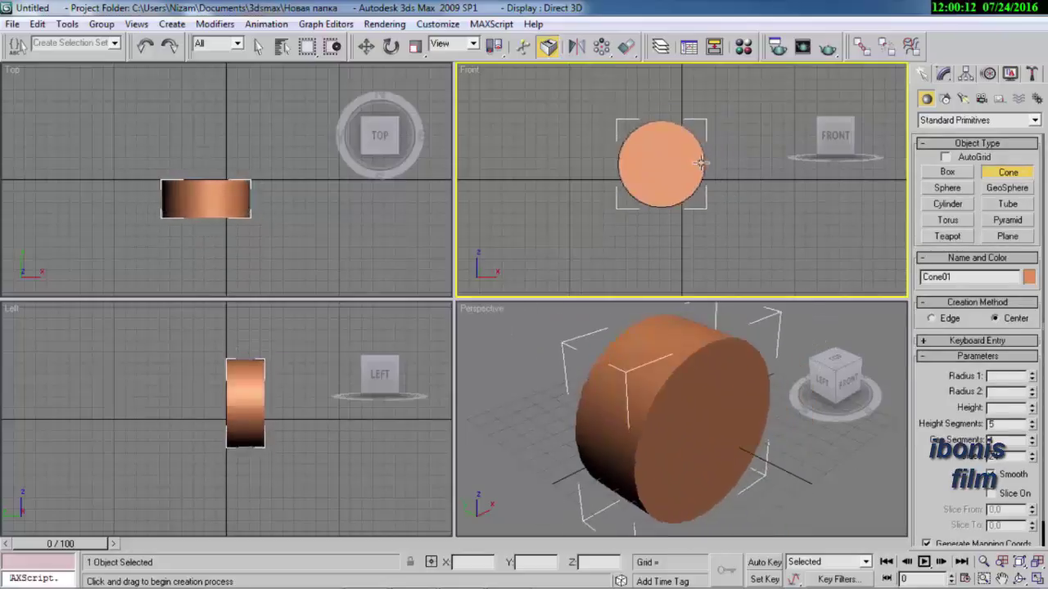
pyautogui.rightClick(730, 198)
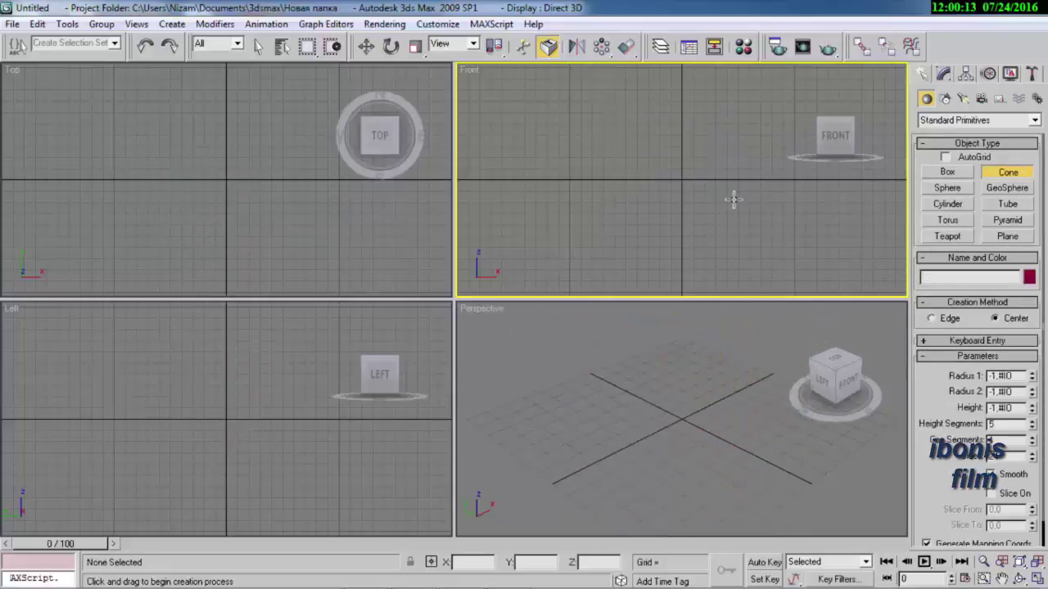
# Try out a GeoSphere and a tube near the origin in the Front viewport, cancelling each creation
pyautogui.click(1007, 187)
pyautogui.moveTo(655, 178); pyautogui.dragTo(695, 198)
pyautogui.rightClick(697, 196)
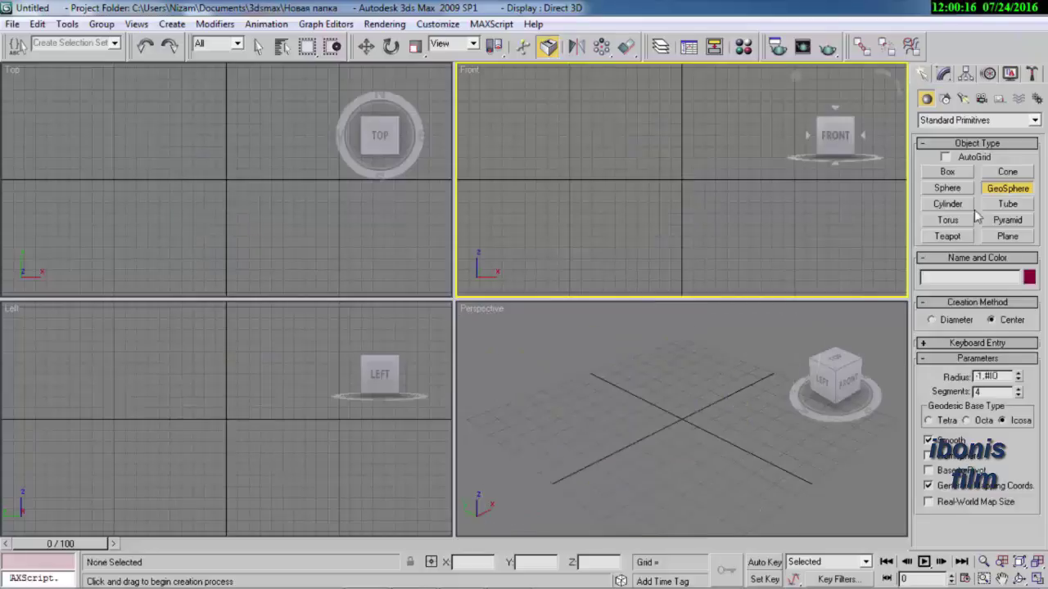
pyautogui.click(1008, 204)
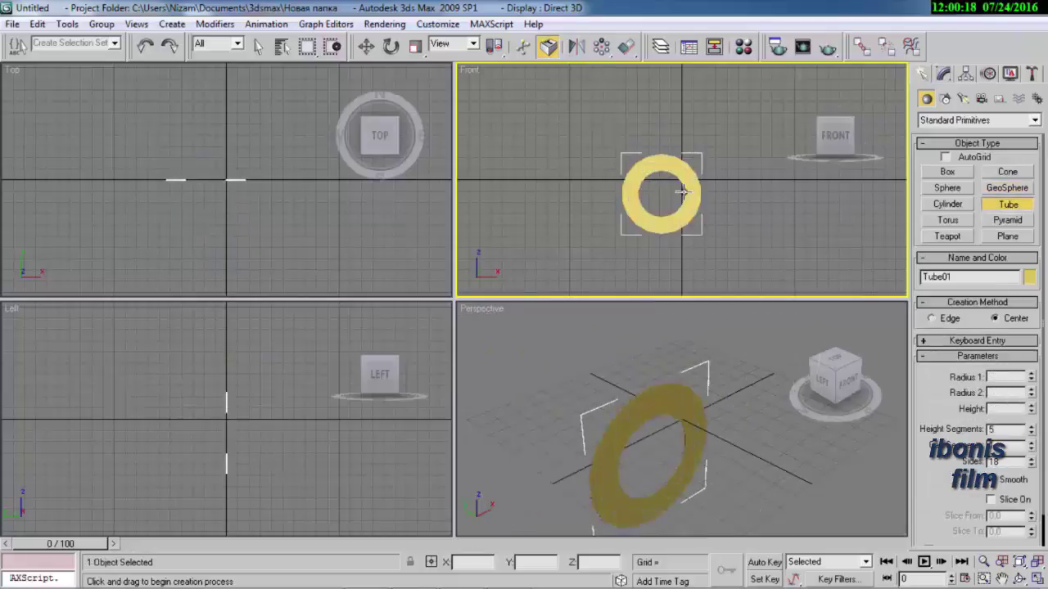
pyautogui.rightClick(681, 196)
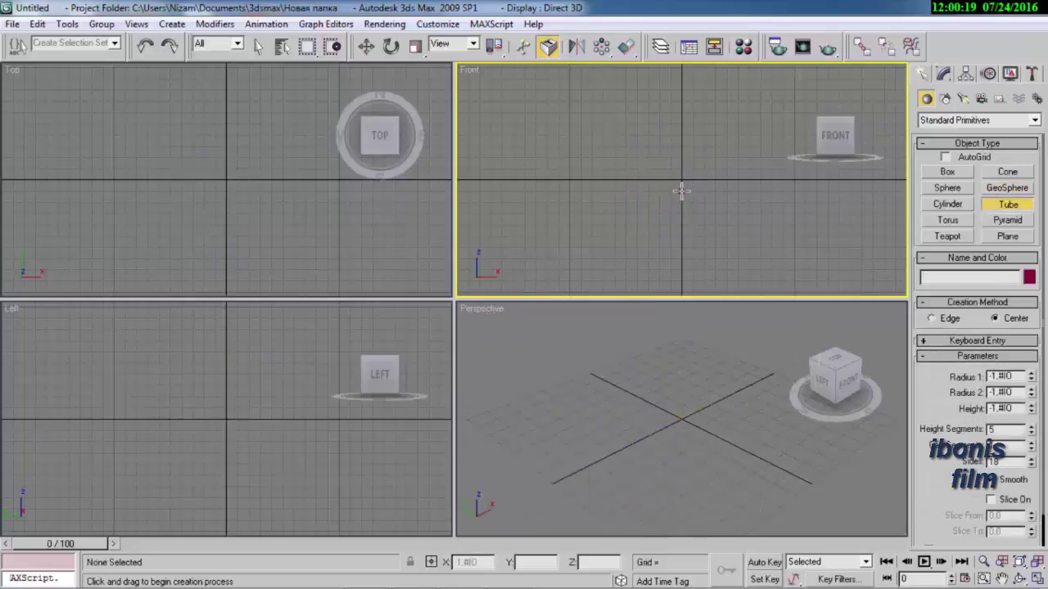
# Try out a pyramid and a plane near the origin in the Front viewport, cancelling each creation
pyautogui.click(1008, 220)
pyautogui.moveTo(627, 201); pyautogui.dragTo(701, 238)
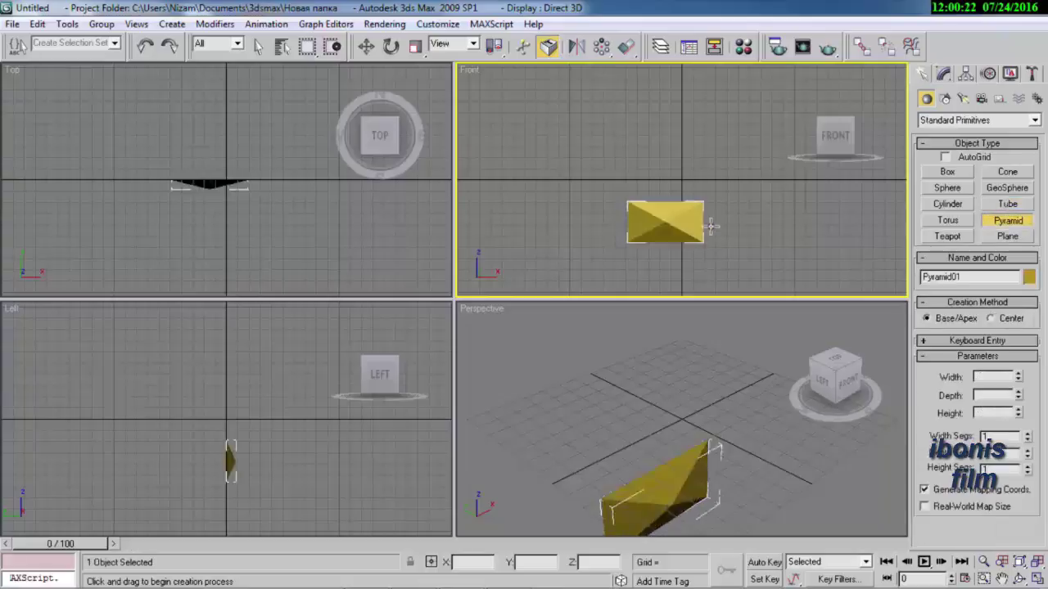
pyautogui.rightClick(715, 218)
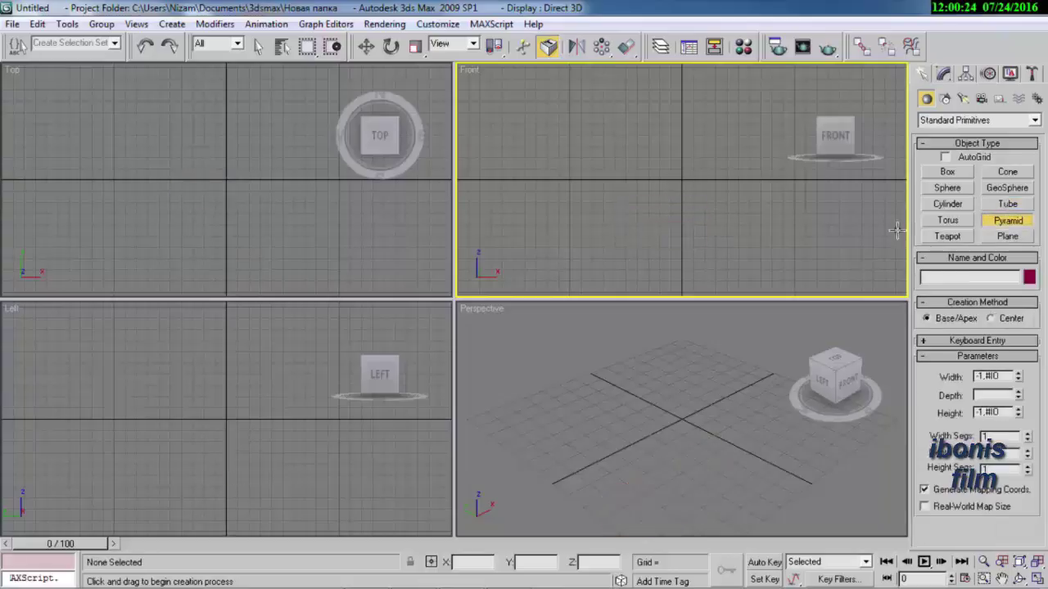
pyautogui.click(1008, 236)
pyautogui.moveTo(646, 189); pyautogui.dragTo(708, 214)
pyautogui.rightClick(708, 215)
# Create a wide box across the origin in the Top viewport and a second box overlapping its upper-left corner
pyautogui.click(947, 172)
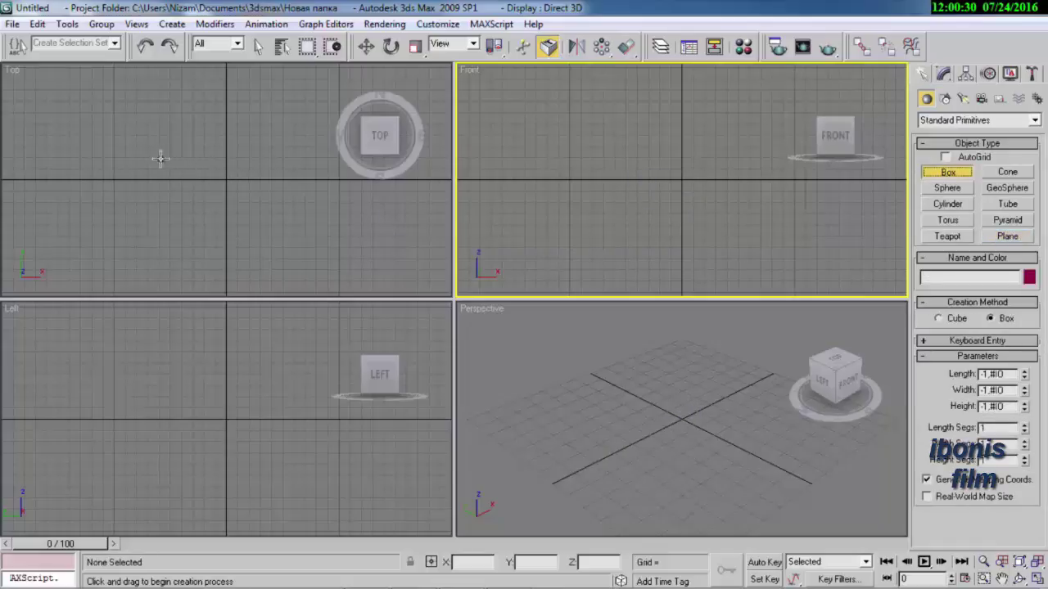
pyautogui.moveTo(112, 151); pyautogui.dragTo(269, 200)
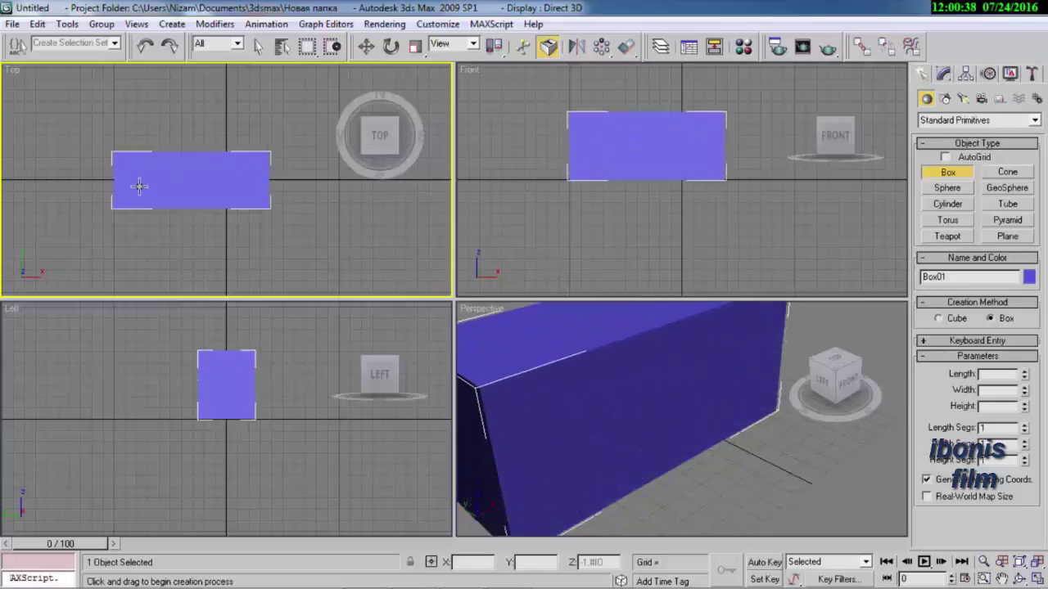
pyautogui.moveTo(41, 109); pyautogui.dragTo(161, 173)
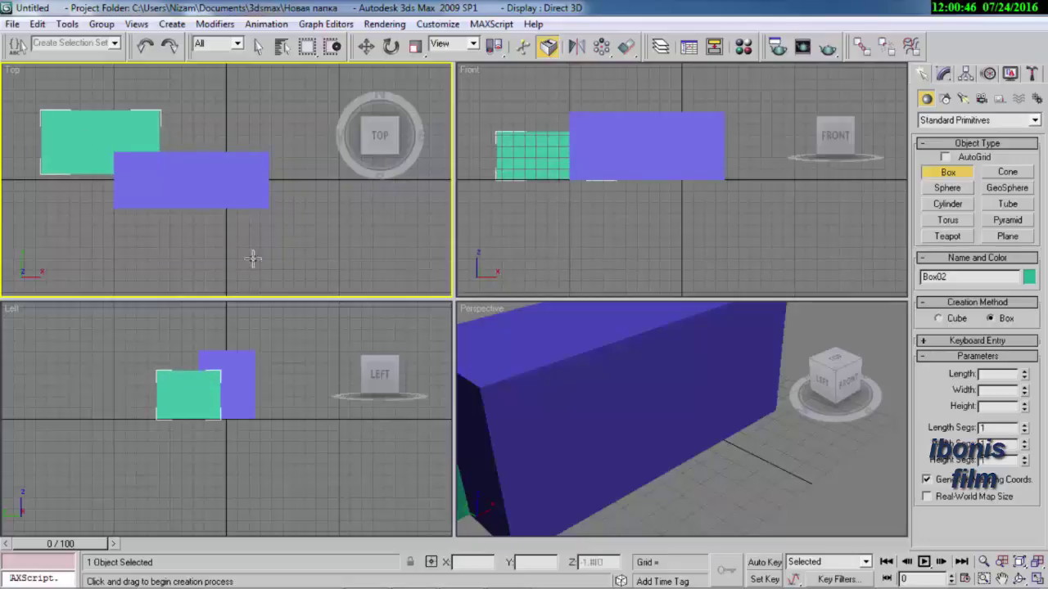
# Create a third box overlapping the first box's lower-right corner in the Top viewport, and delete it
pyautogui.moveTo(240, 257); pyautogui.dragTo(356, 202)
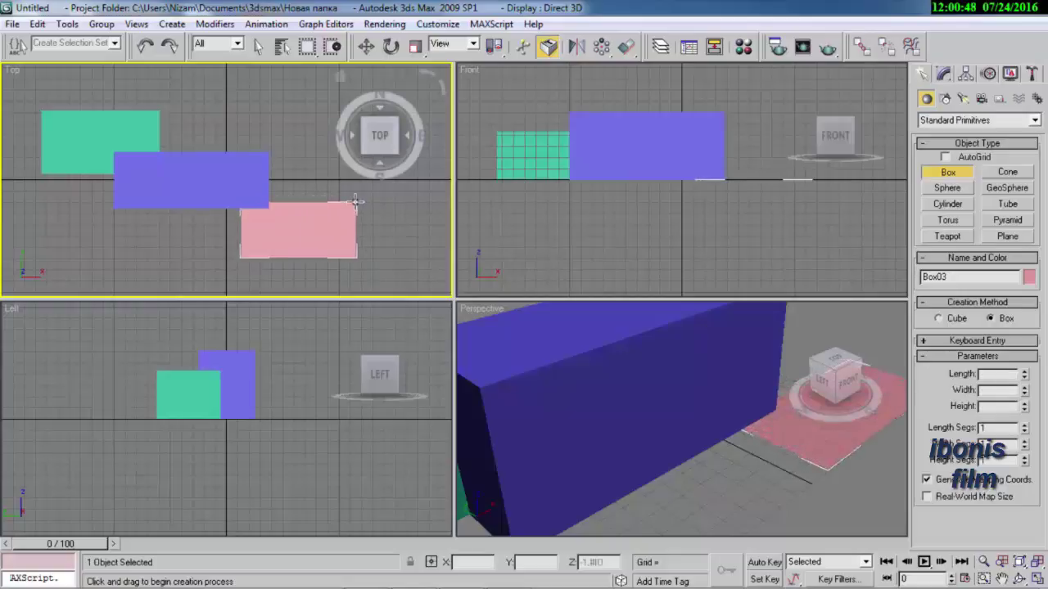
pyautogui.click(339, 169)
pyautogui.click(342, 148)
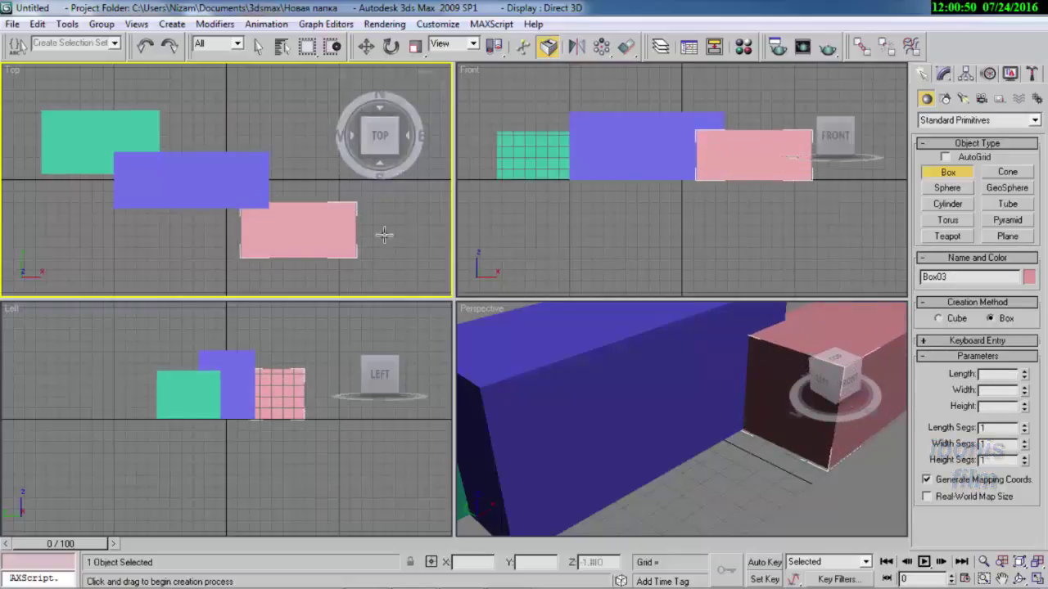
pyautogui.press('Delete')
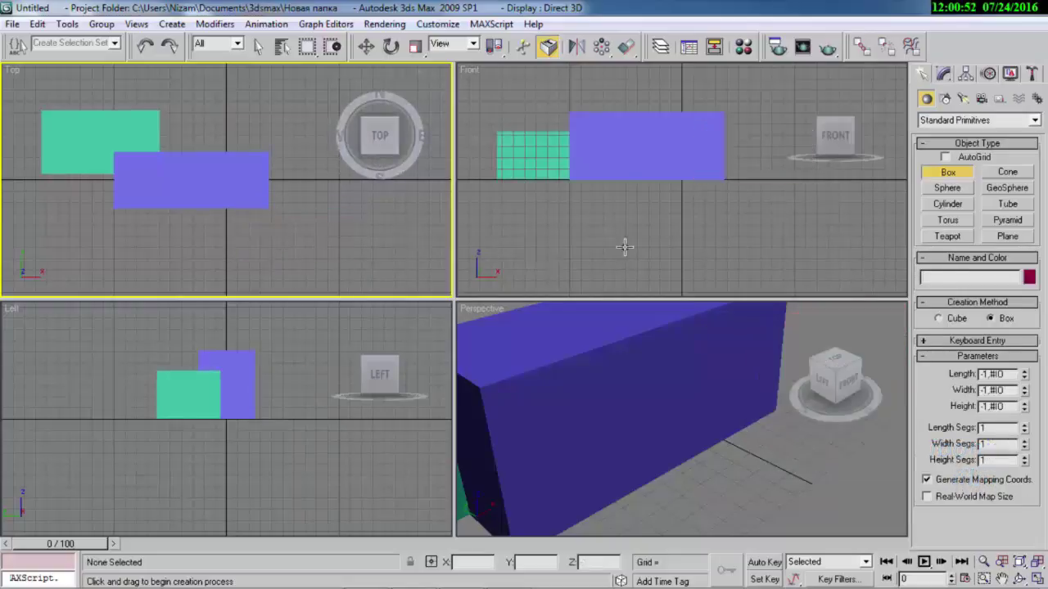